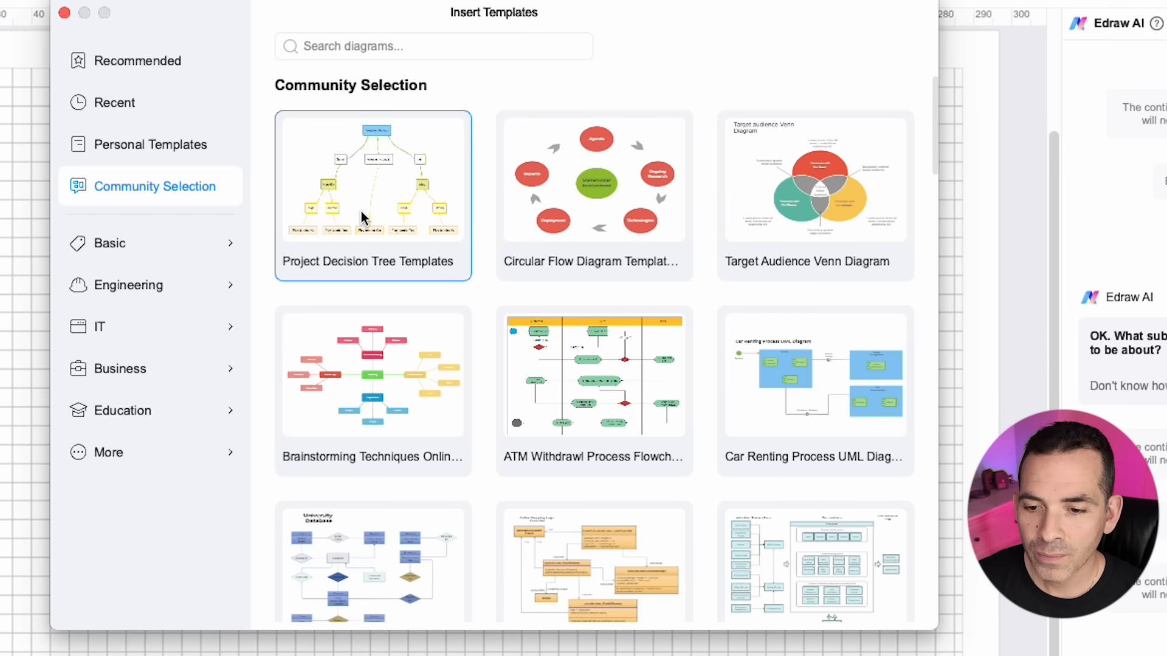
# - Browse the Community Selection diagram templates and close the template library
pyautogui.scroll(10, 535, 261)
pyautogui.scroll(-3, 533, 263)
pyautogui.scroll(-6, 533, 263)
pyautogui.click(64, 12)
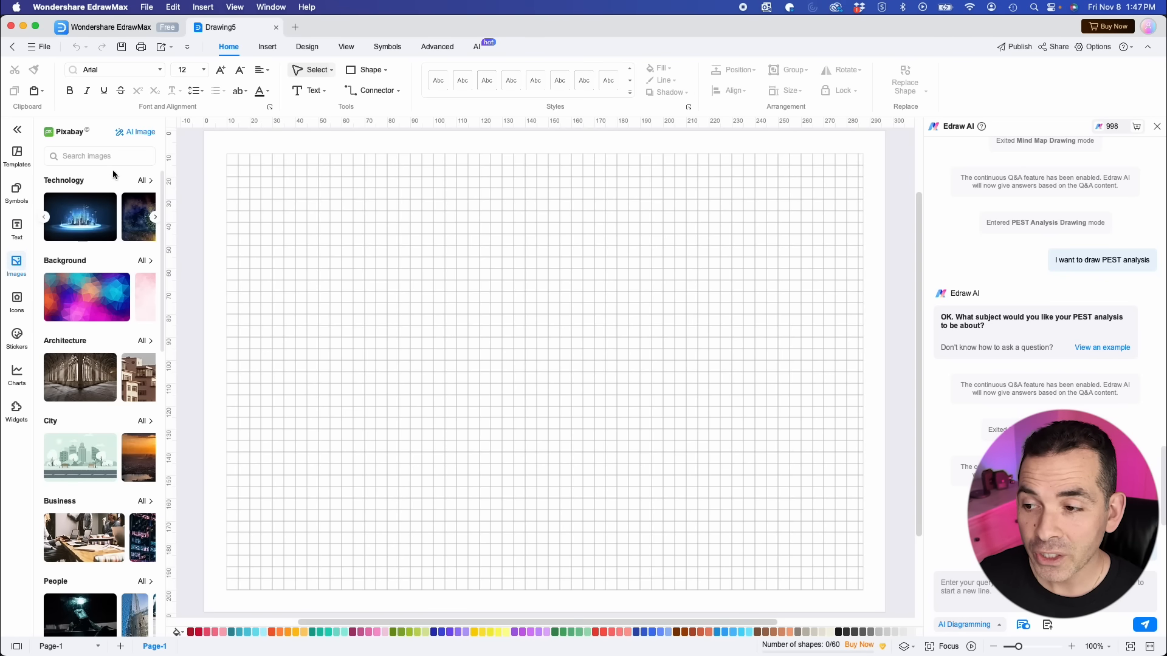
# - Look over the AI image generator's landscape resource type and its Image to Image mode, and close it
pyautogui.click(136, 132)
pyautogui.click(354, 153)
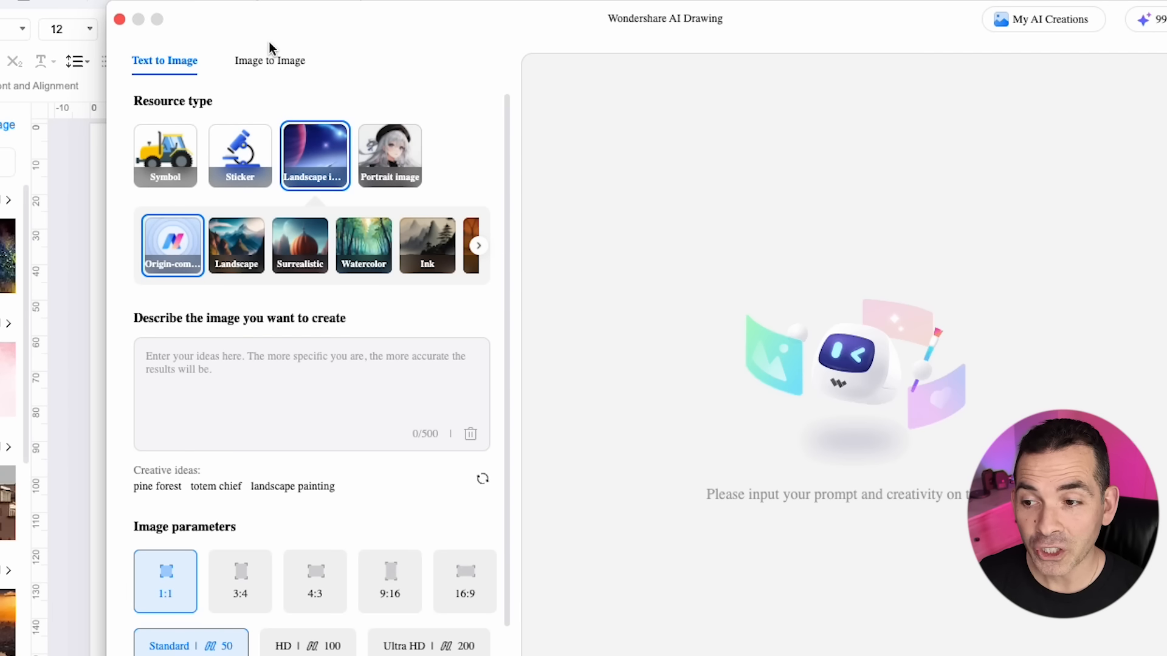
pyautogui.click(247, 59)
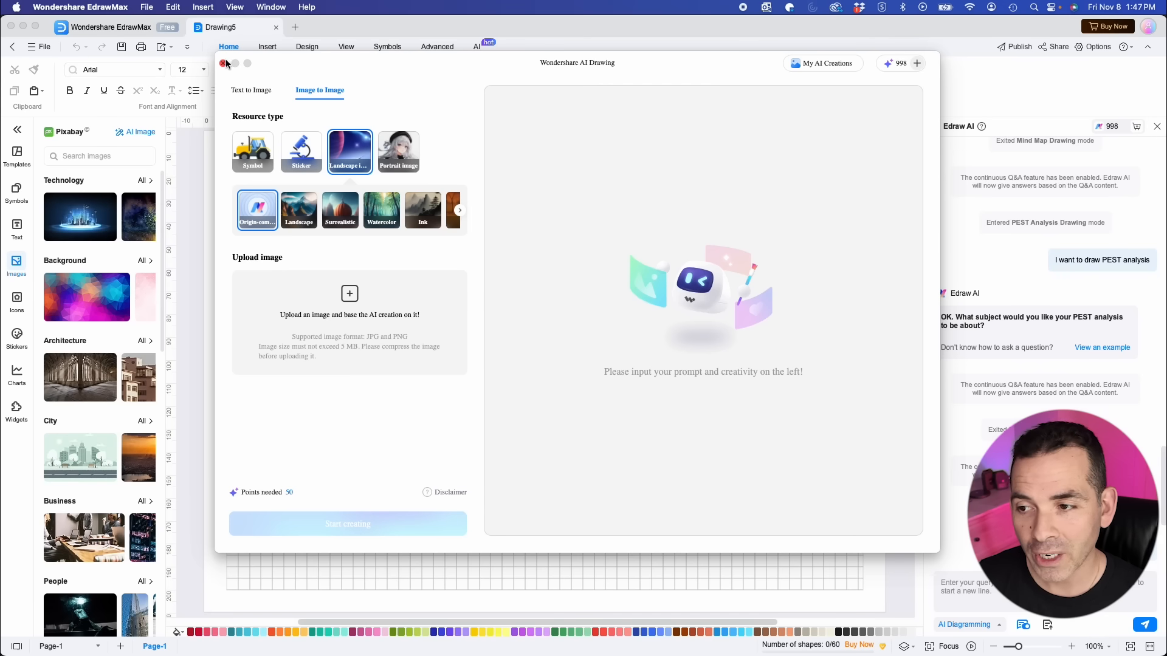
pyautogui.click(120, 19)
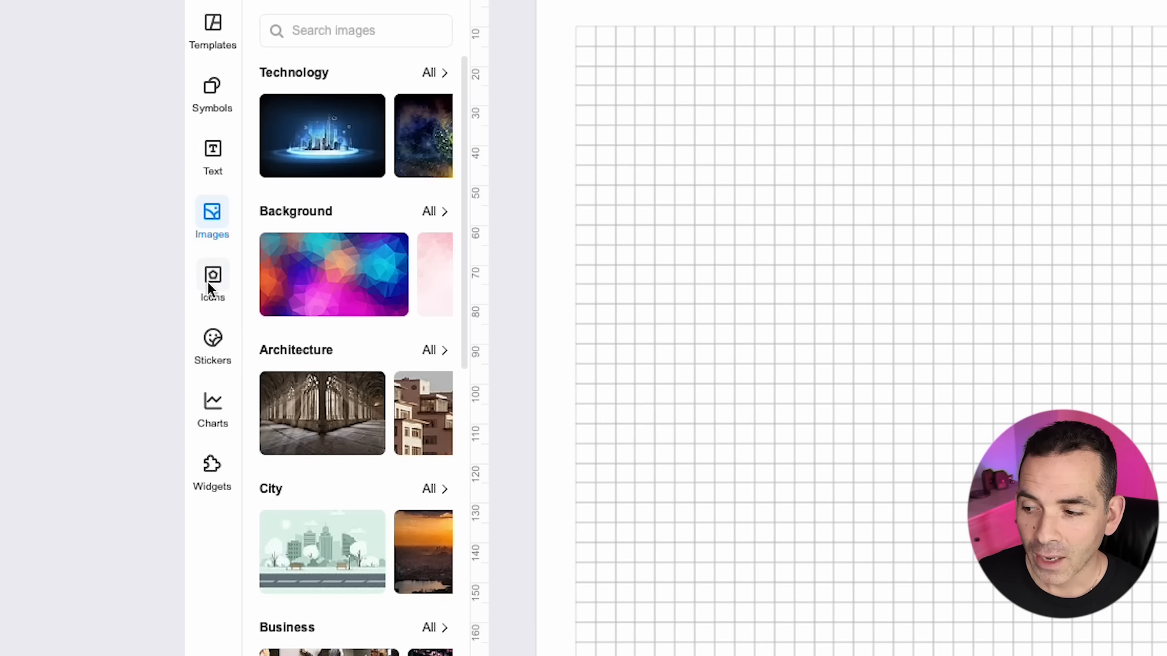
# - Look through the icon, sticker and chart libraries
pyautogui.click(16, 304)
pyautogui.click(15, 337)
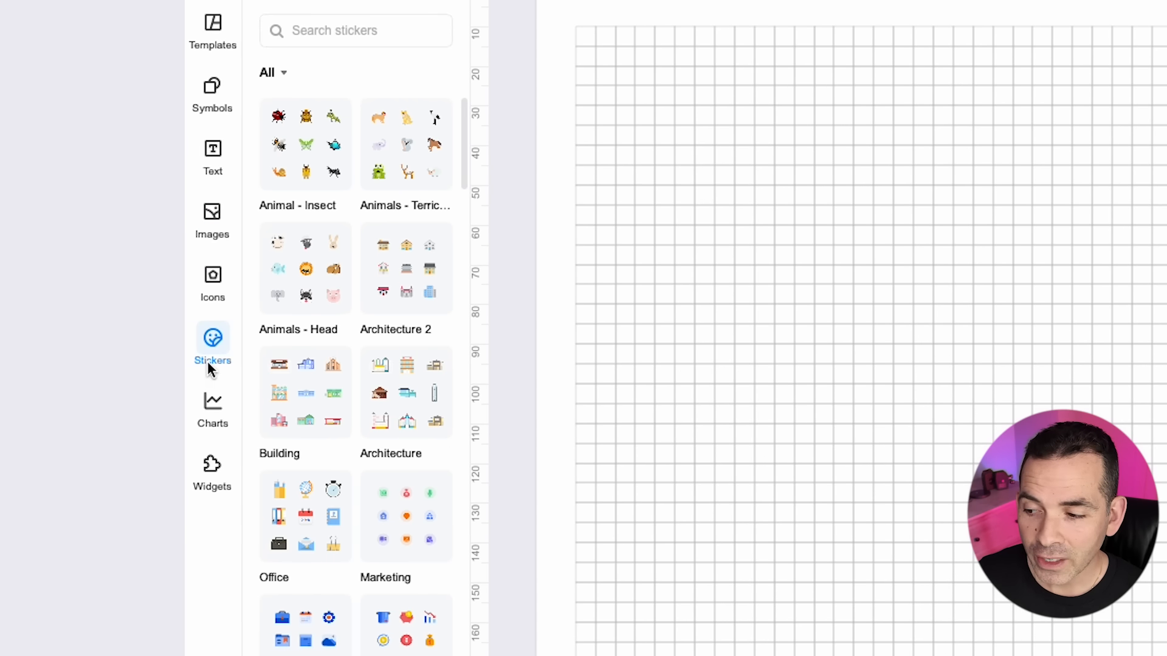
pyautogui.click(214, 419)
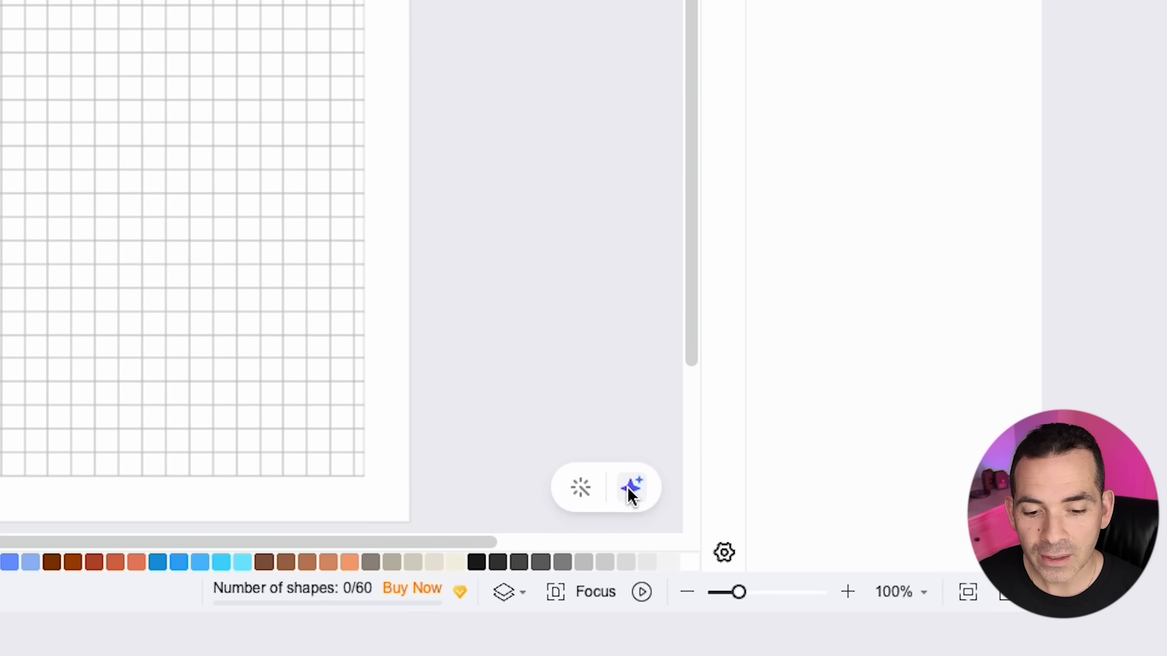
# - Open the Edraw AI assistant and set its diagramming mode to Timeline
pyautogui.click(967, 597)
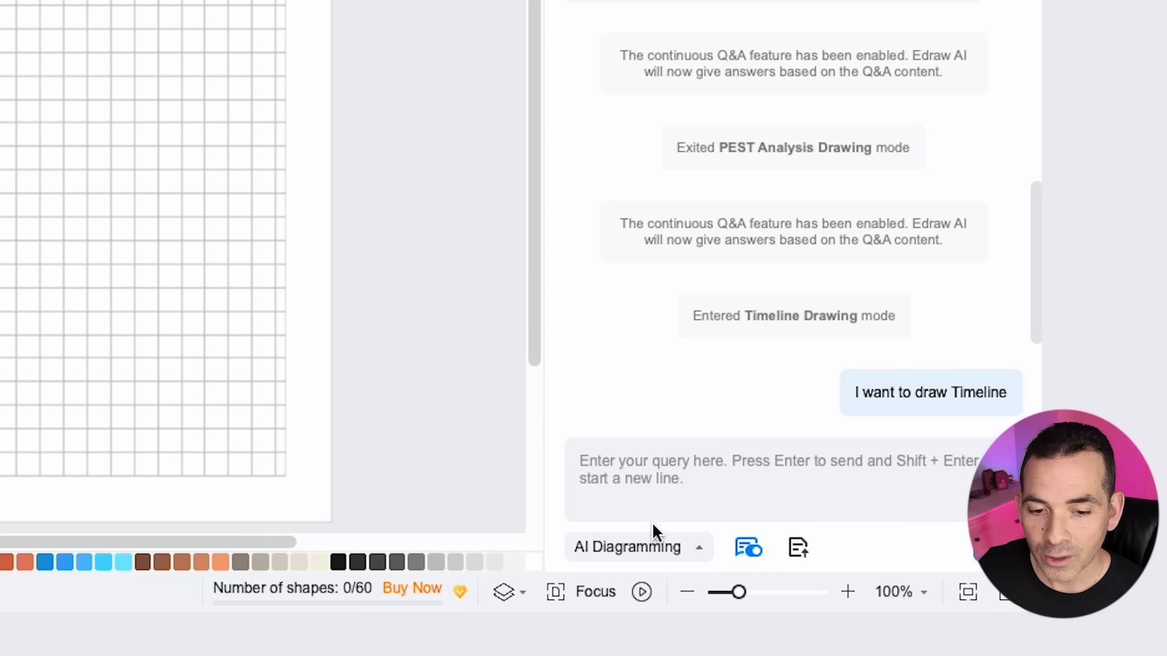
pyautogui.click(629, 547)
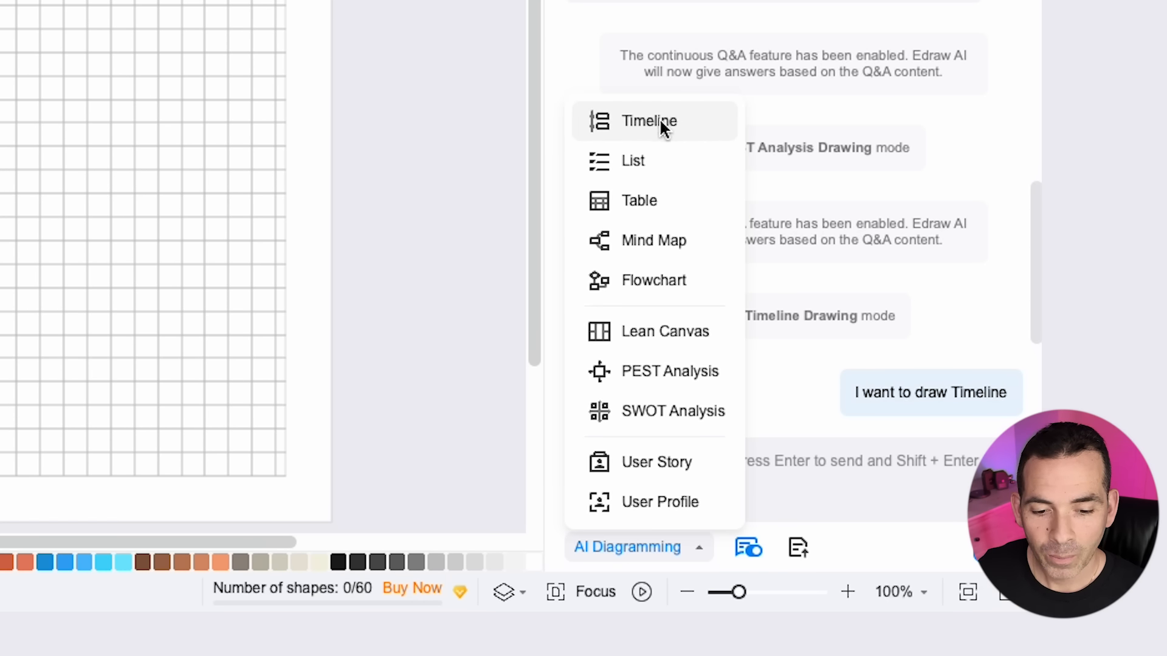
pyautogui.click(649, 121)
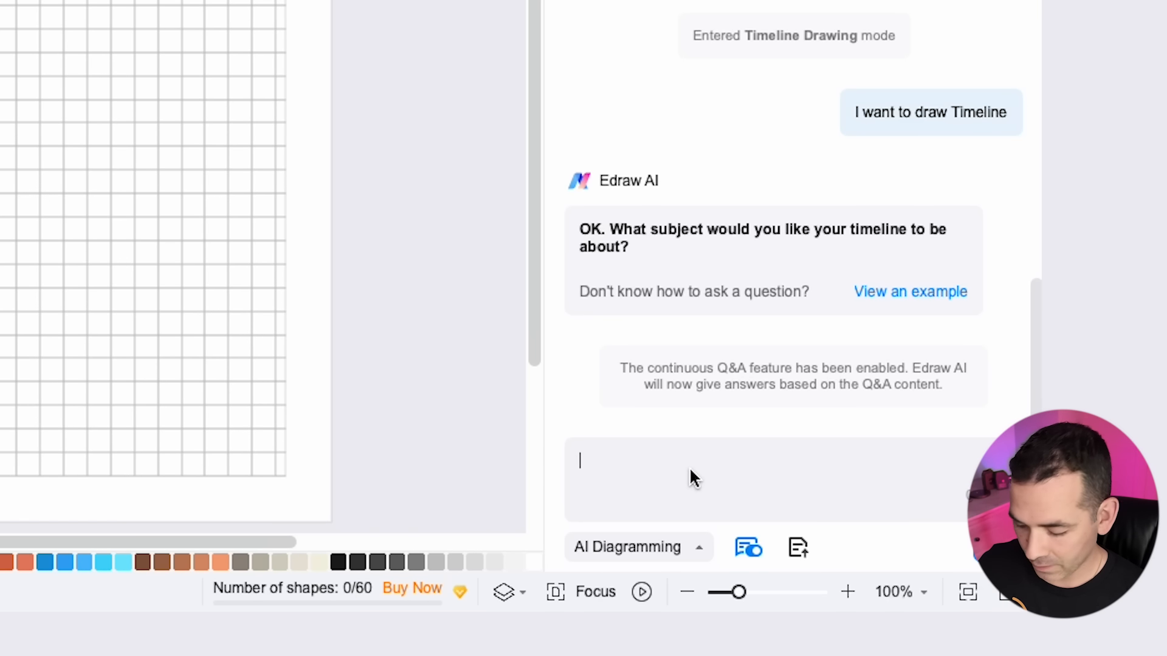
# - Generate a timeline with the AI prompt "Youtube growth channel timeline for 2025"
pyautogui.write('Youtube growth chan')
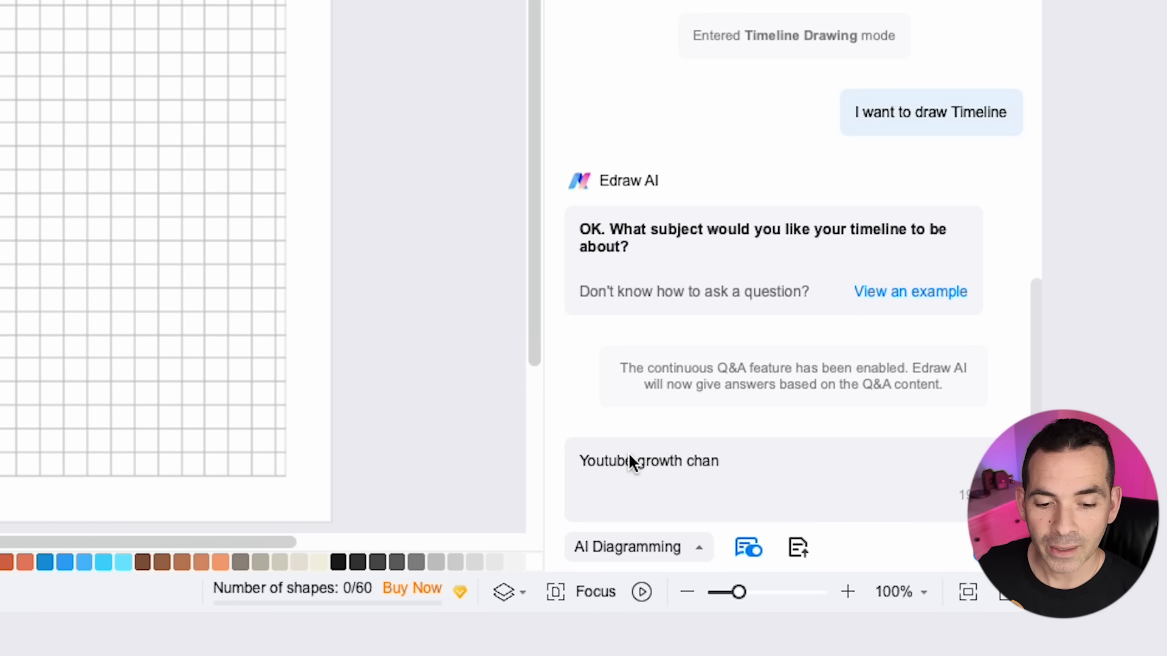
pyautogui.write('nel timelines')
pyautogui.press('BackSpace')
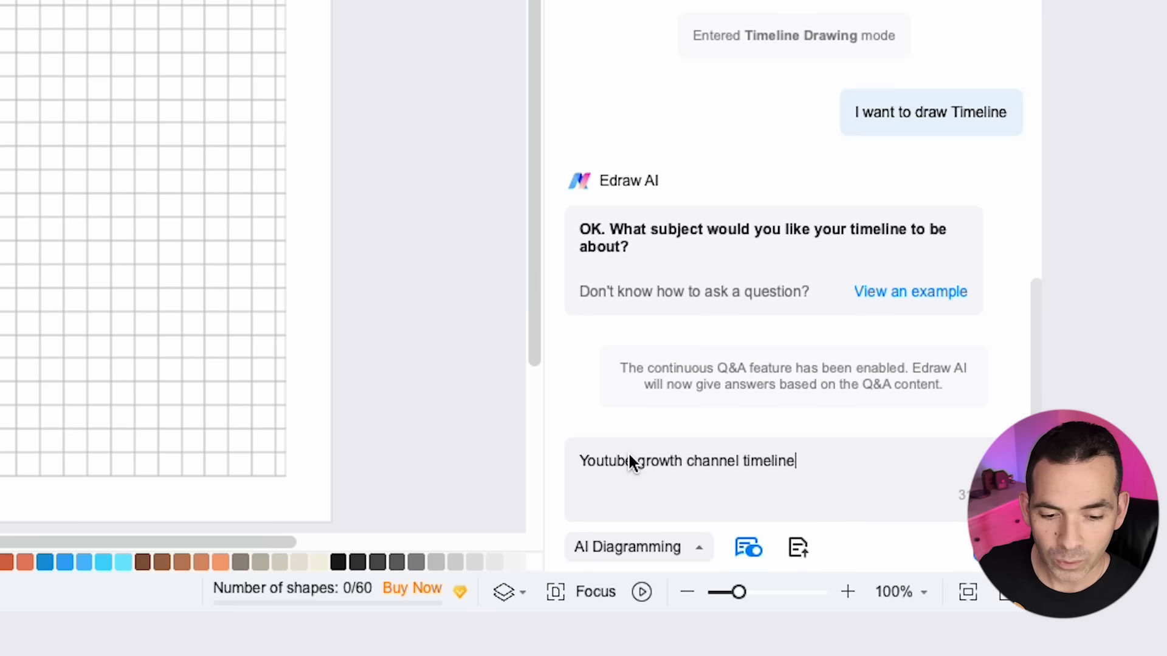
pyautogui.write('for 2')
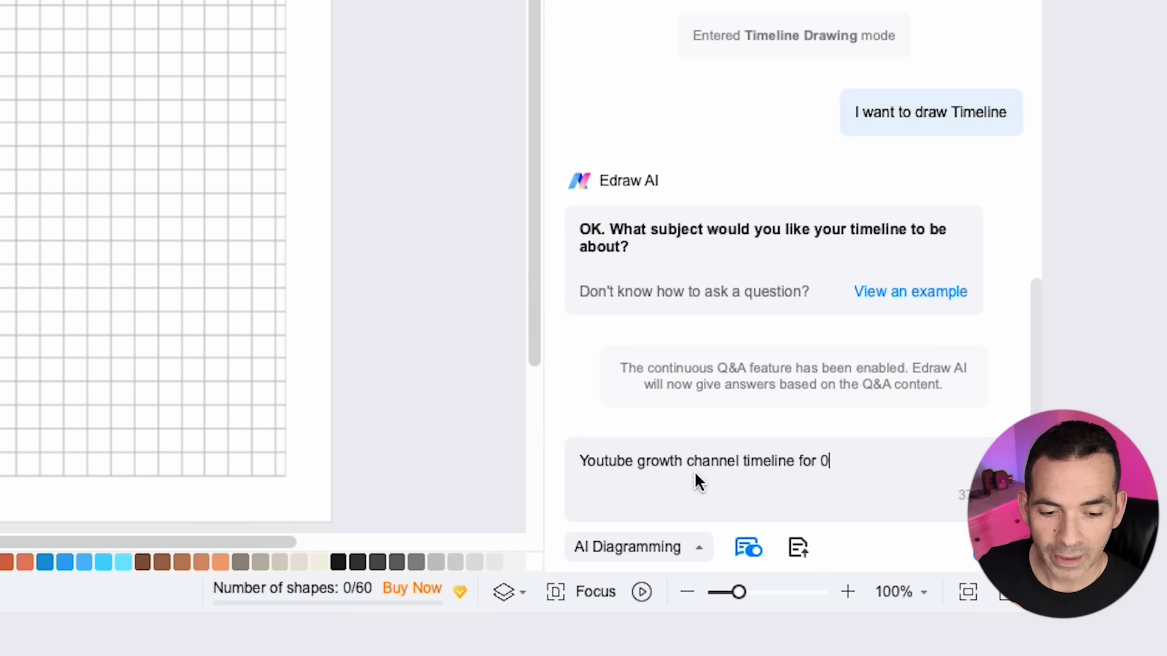
pyautogui.write('025')
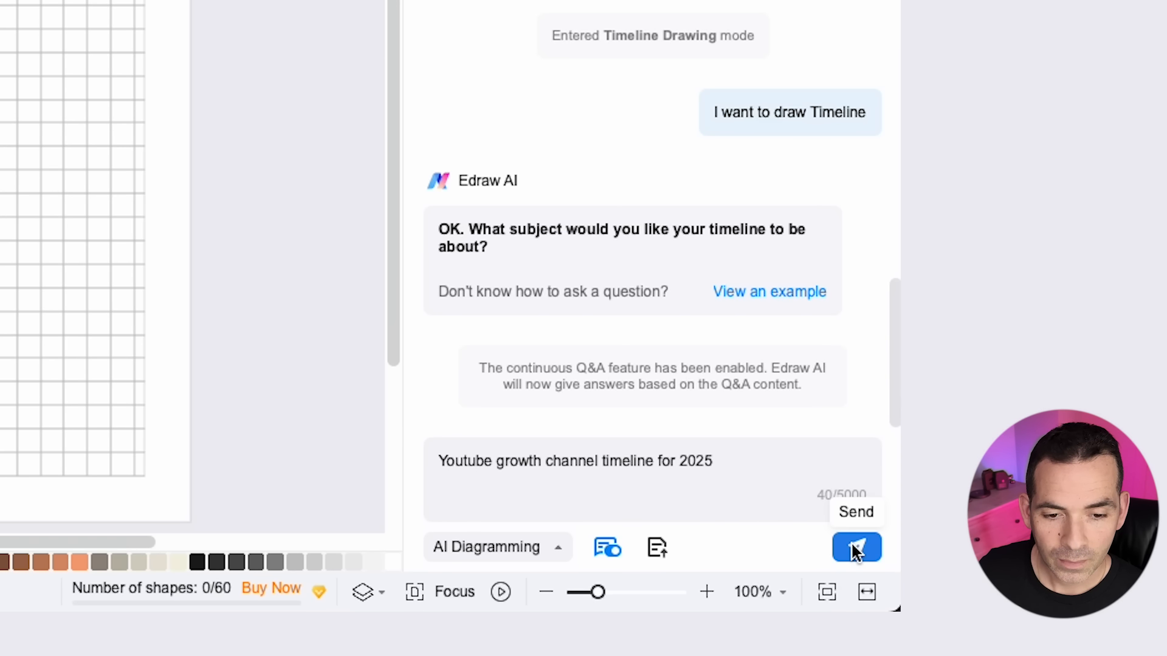
pyautogui.click(857, 549)
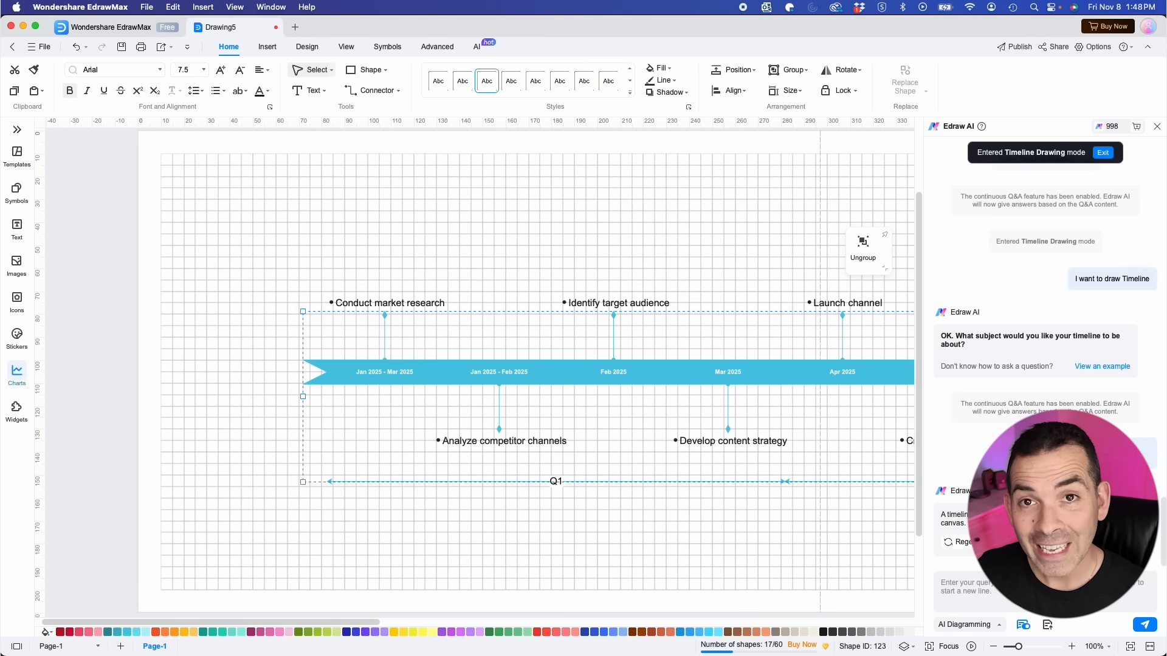
# - Examine the generated 2025 timeline's milestones and quarters from start to end
pyautogui.hscroll(5, 679, 360)
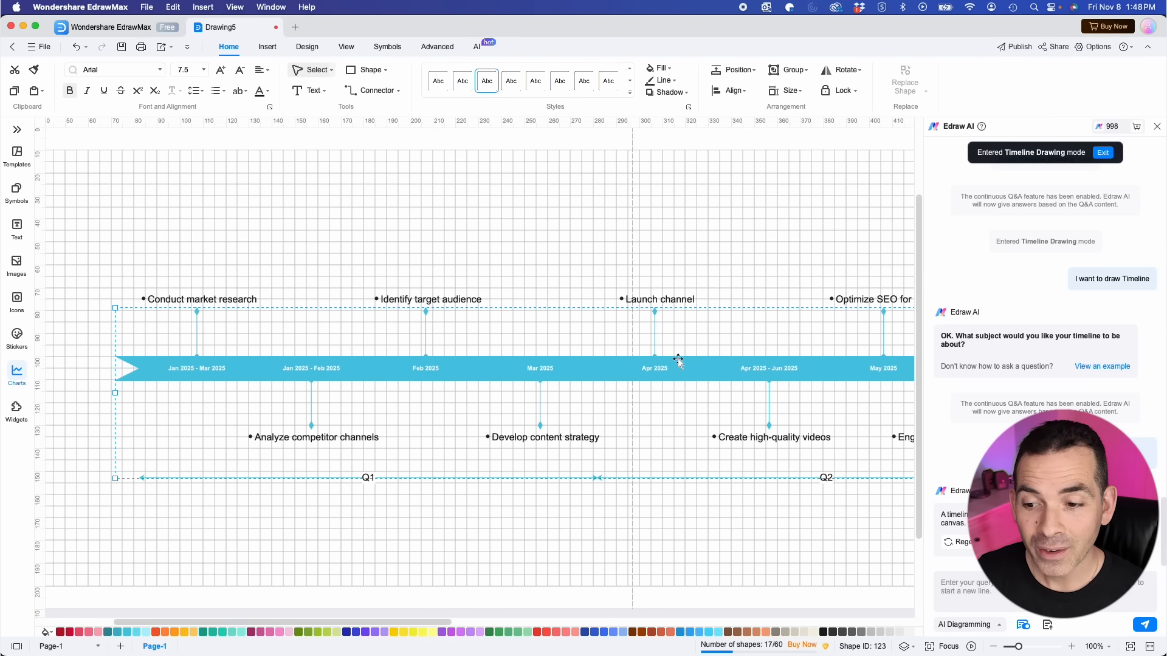
pyautogui.press('super+minus')
pyautogui.press('super+minus')
pyautogui.press('super+minus')
pyautogui.press('super+minus')
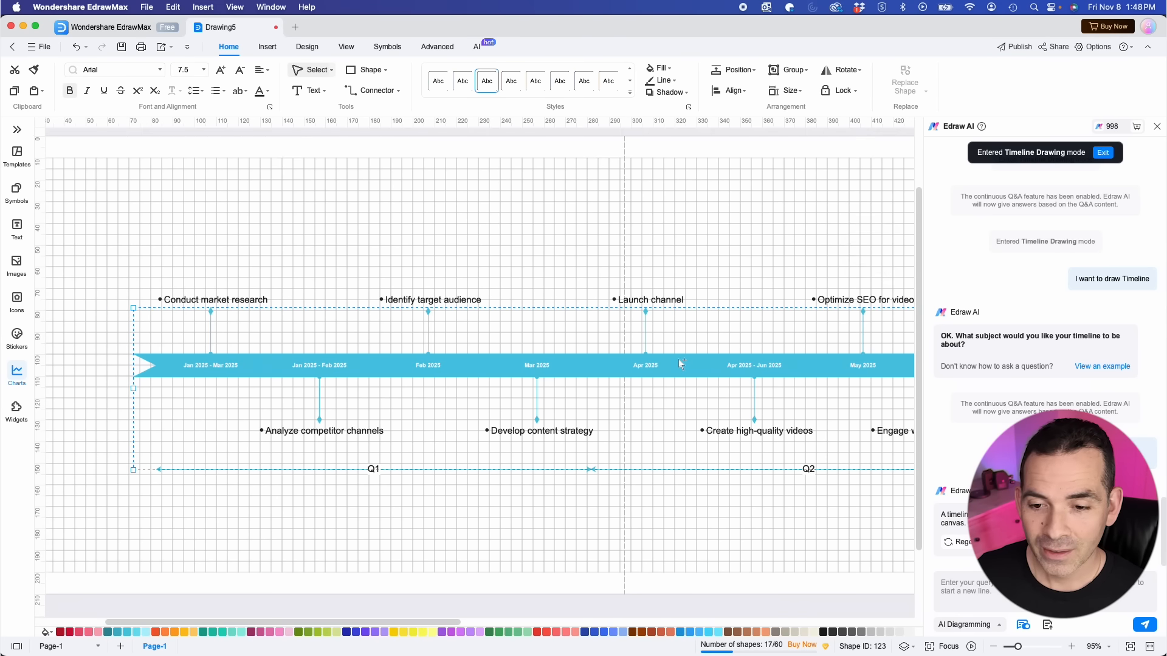
pyautogui.hscroll(5, 679, 359)
pyautogui.hscroll(-6, 678, 359)
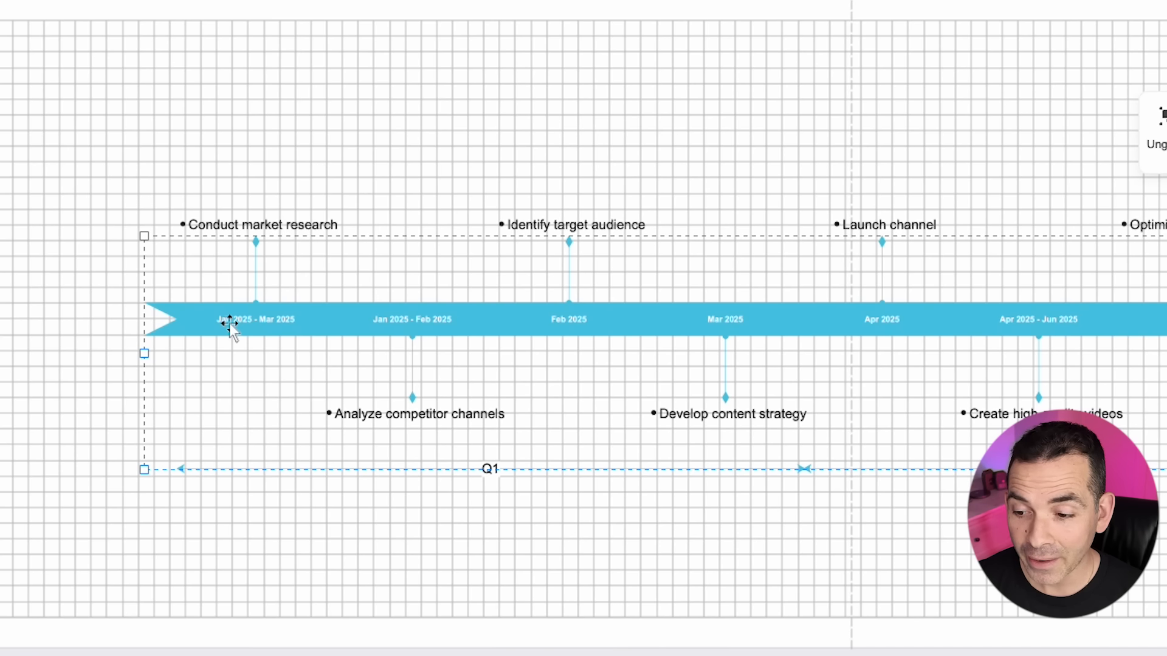
pyautogui.hscroll(2, 228, 323)
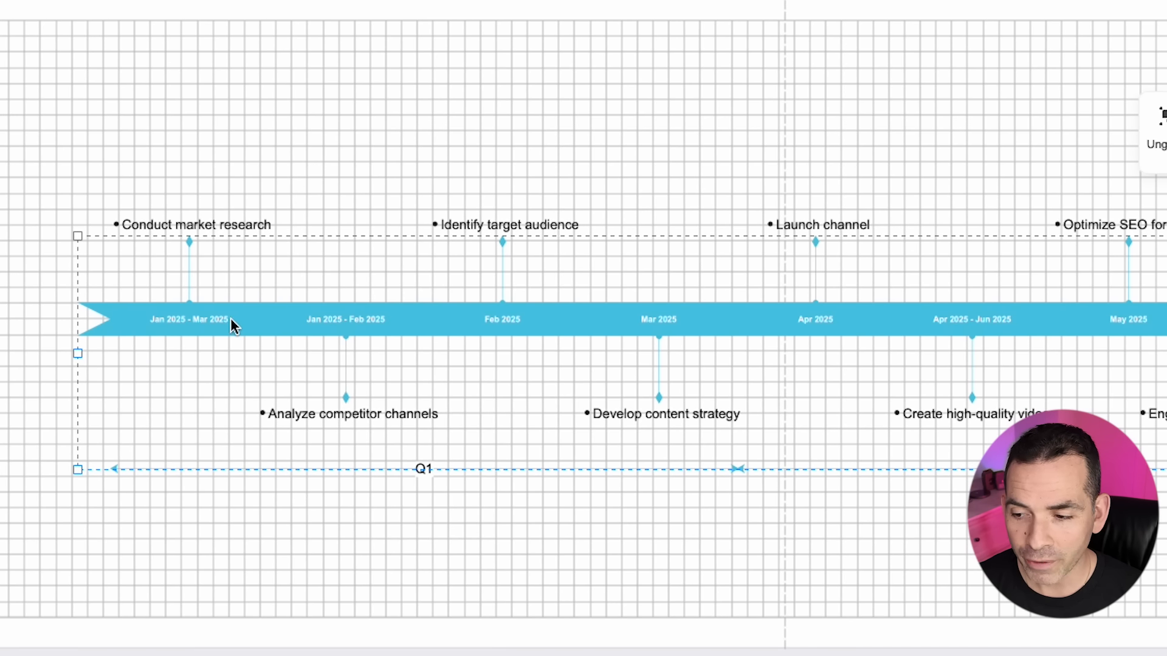
pyautogui.hscroll(6, 291, 323)
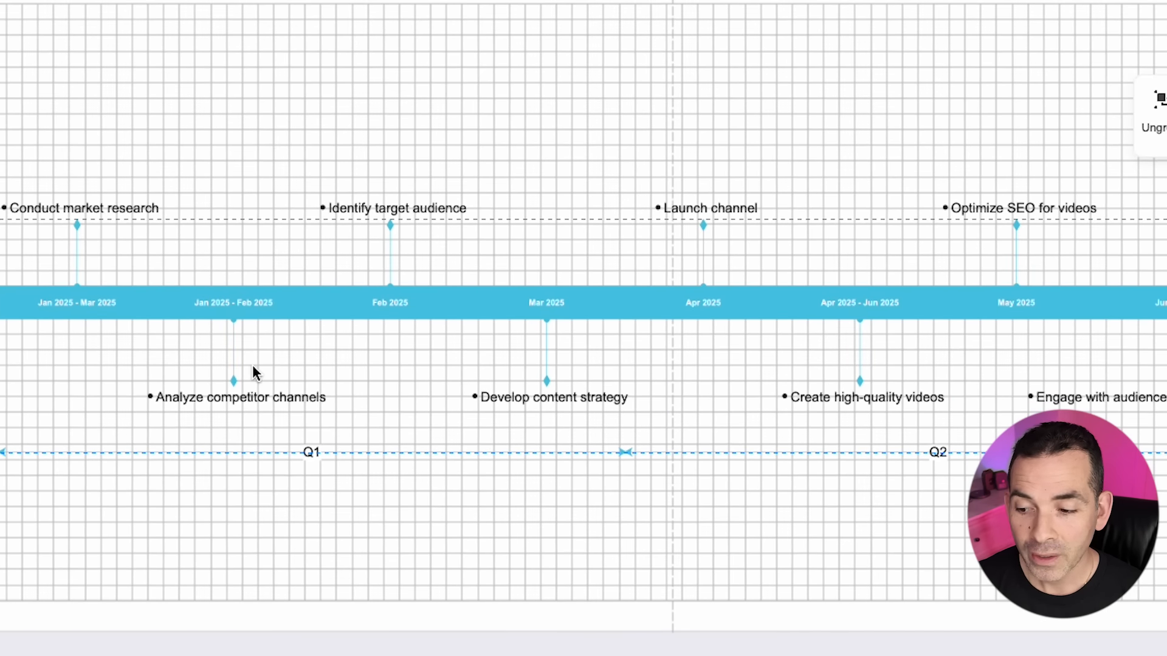
pyautogui.hscroll(10, 228, 373)
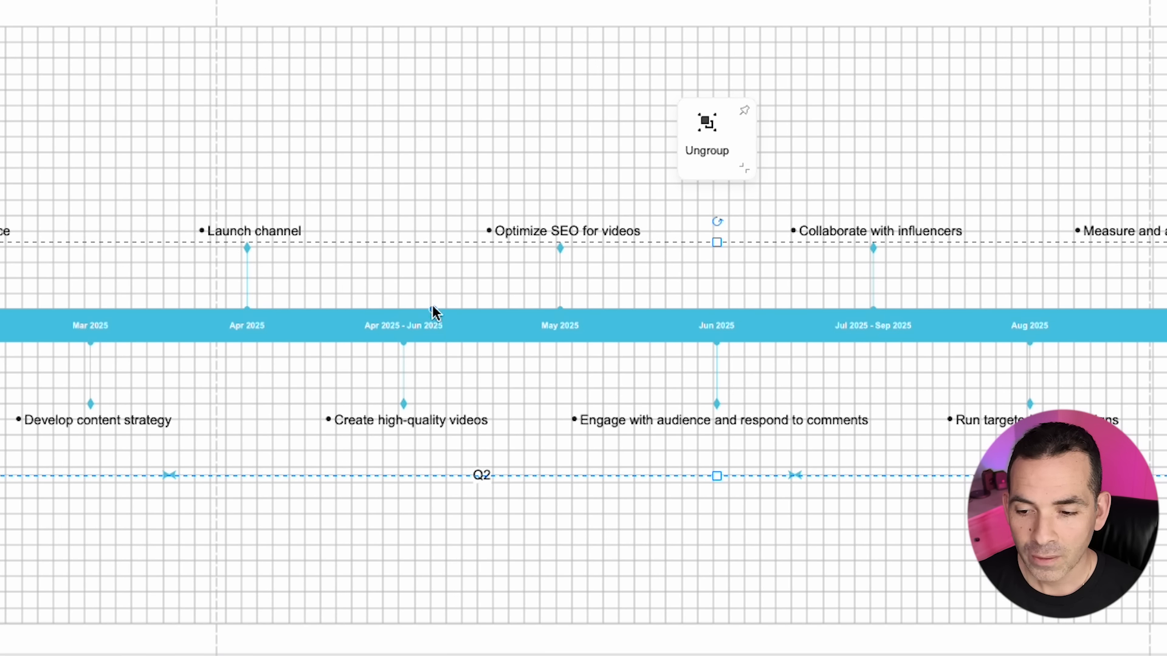
pyautogui.hscroll(20, 433, 313)
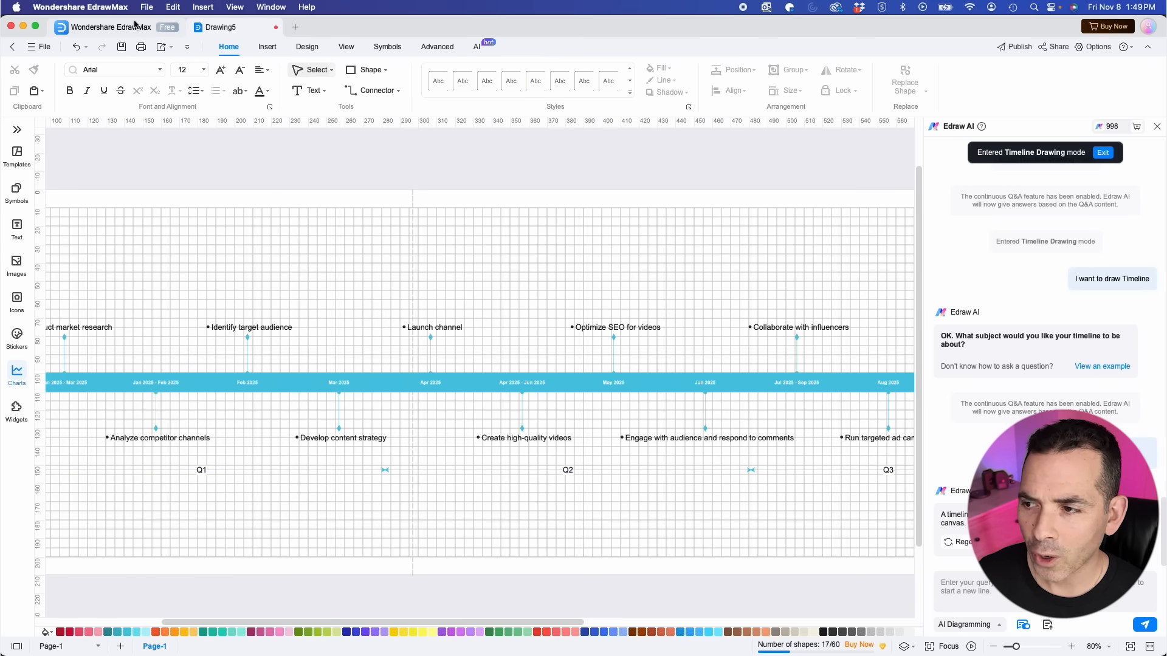
# - Create a new blank drawing alongside the timeline document
pyautogui.click(134, 27)
pyautogui.click(89, 55)
pyautogui.click(244, 97)
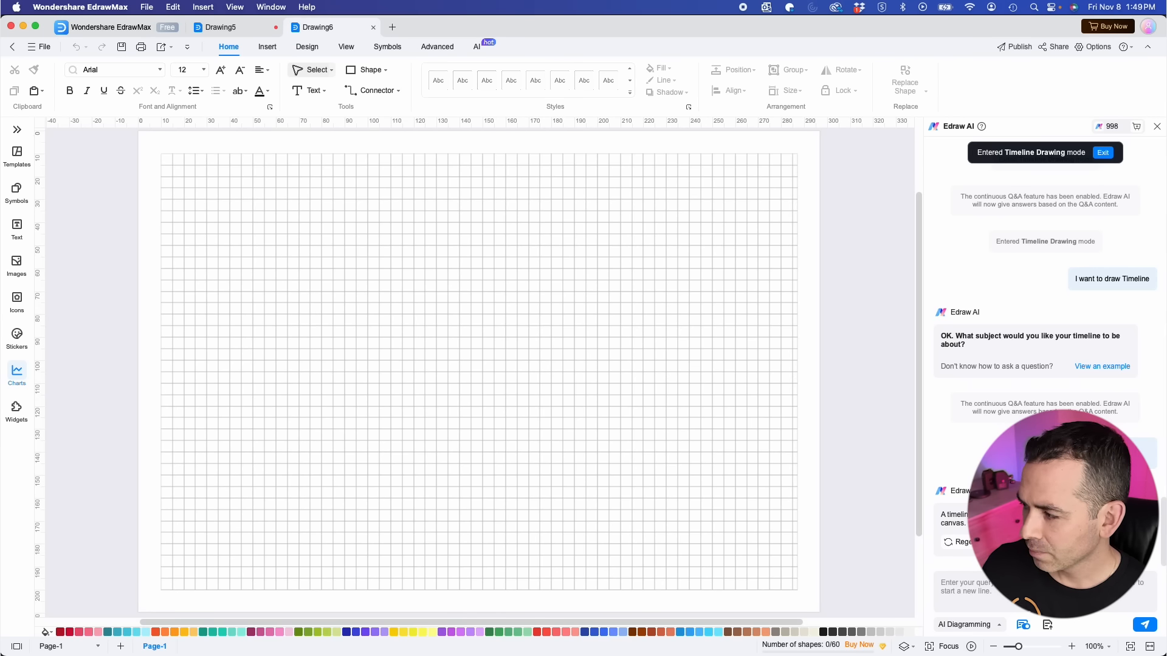
# - Switch the Edraw AI assistant's diagramming mode to Mind Map
pyautogui.click(968, 623)
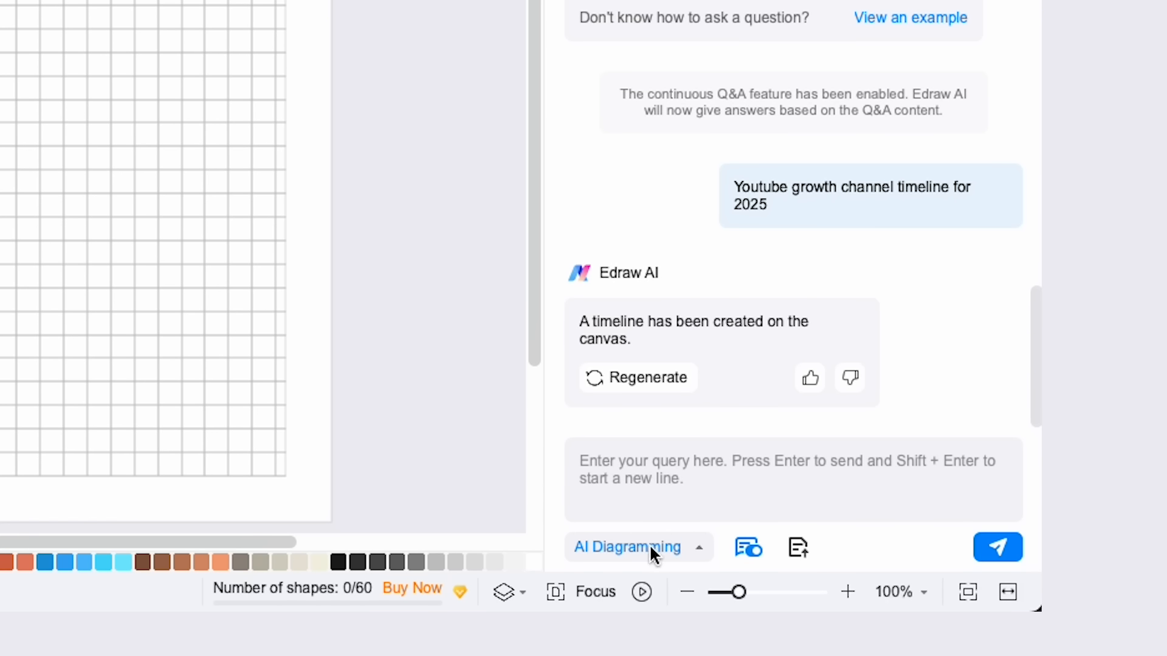
pyautogui.click(650, 545)
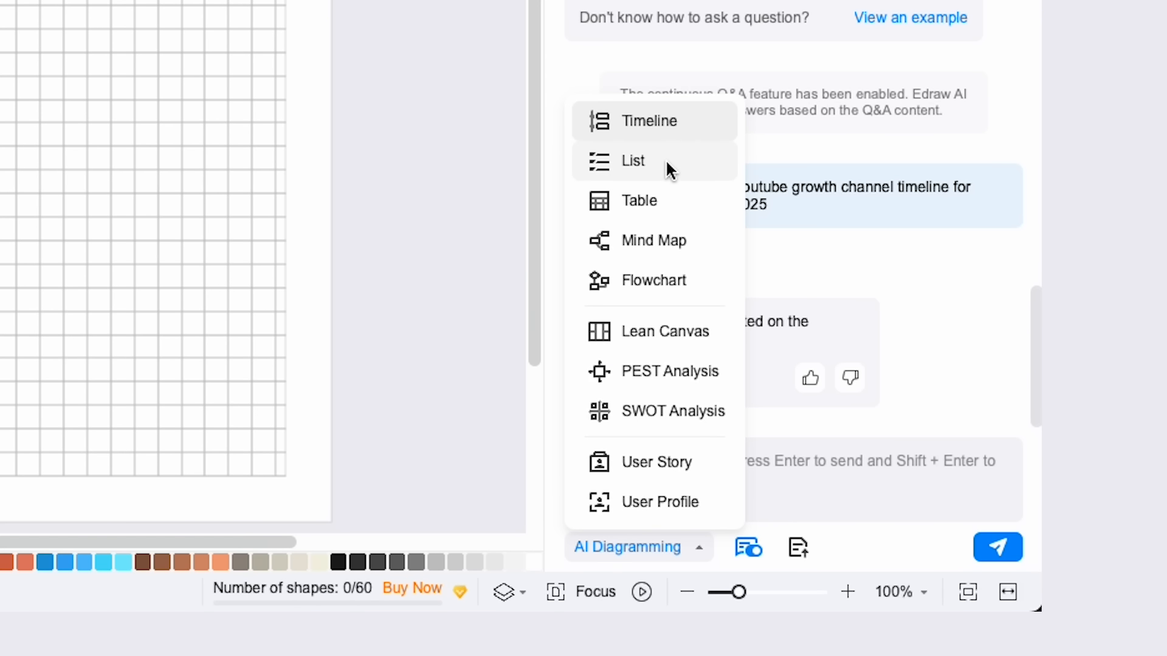
pyautogui.click(662, 249)
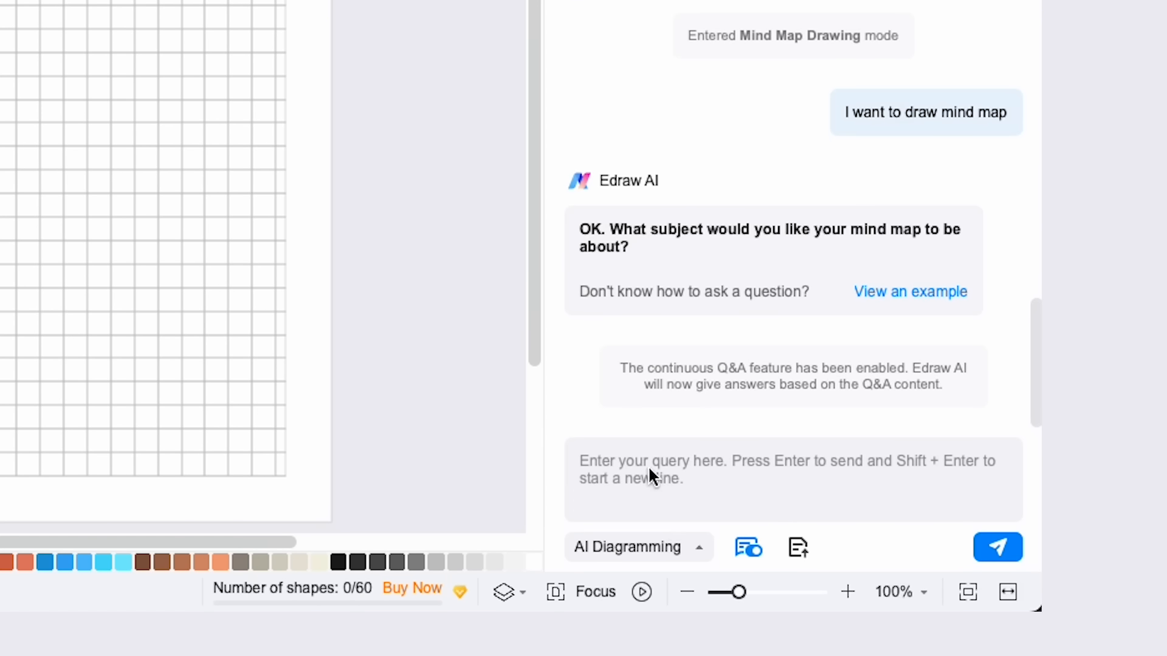
# - Generate a mind map with the AI prompt "Youtube channel about innovative Generative AI Video Platforms"
pyautogui.click(648, 465)
pyautogui.write('Yout')
pyautogui.write('ube ')
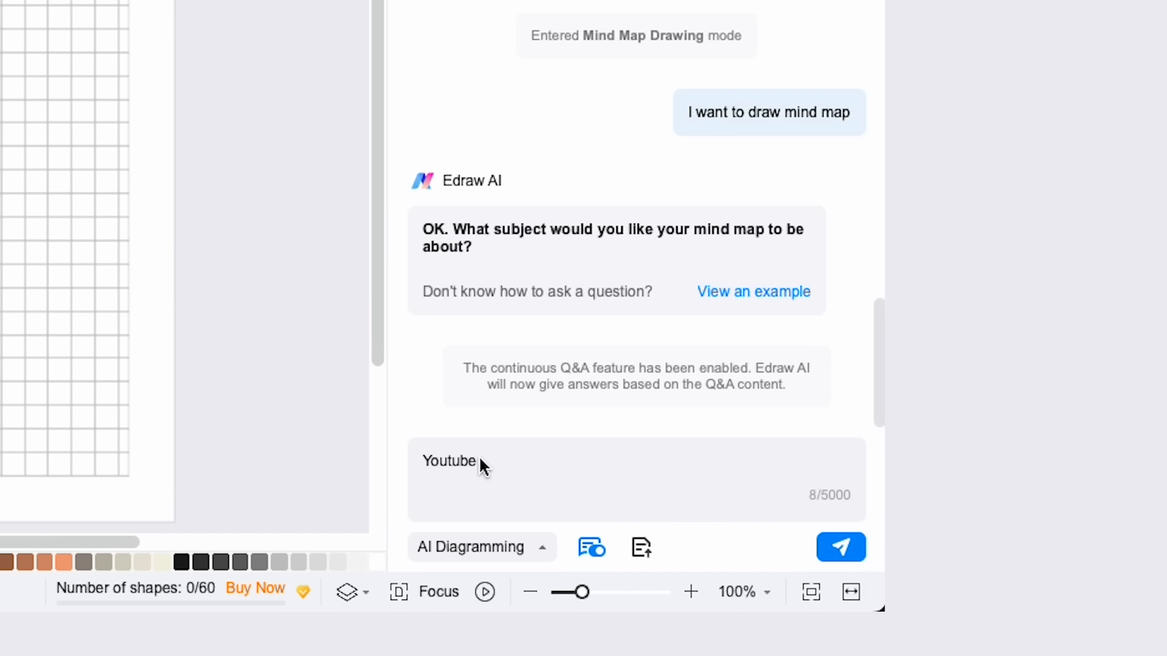
pyautogui.write('channel about innovative Generative AI Video Platforms')
pyautogui.click(846, 549)
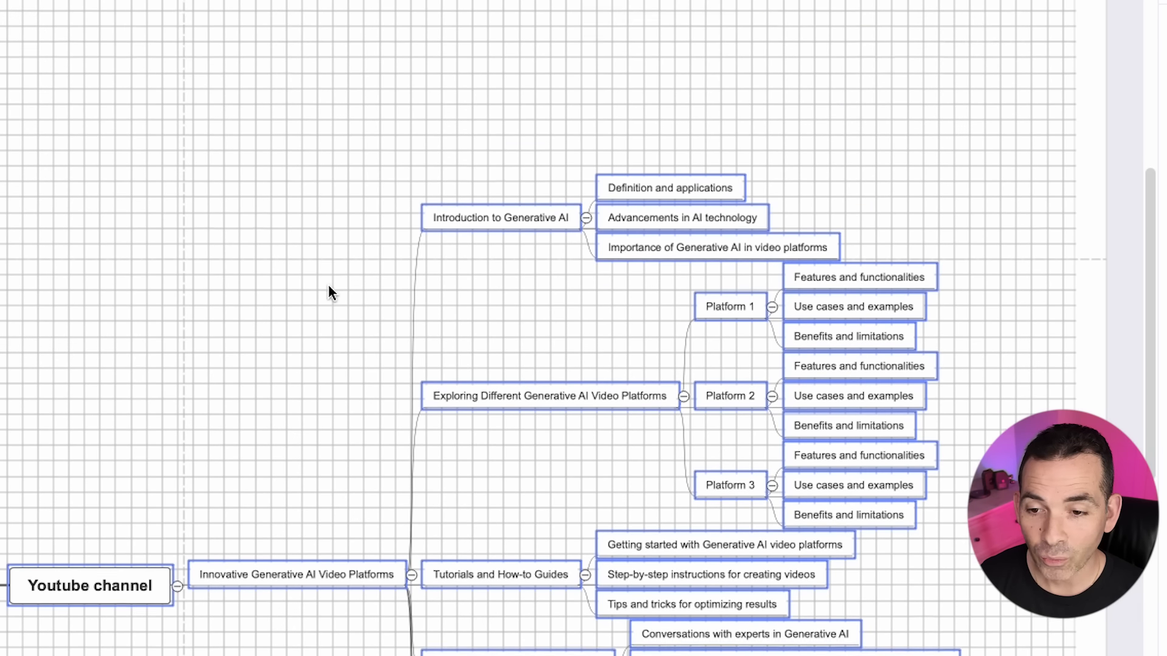
# - Examine the generated mind map's branches and subtopics, from the introduction down to the resources and references
pyautogui.scroll(-5, 328, 284)
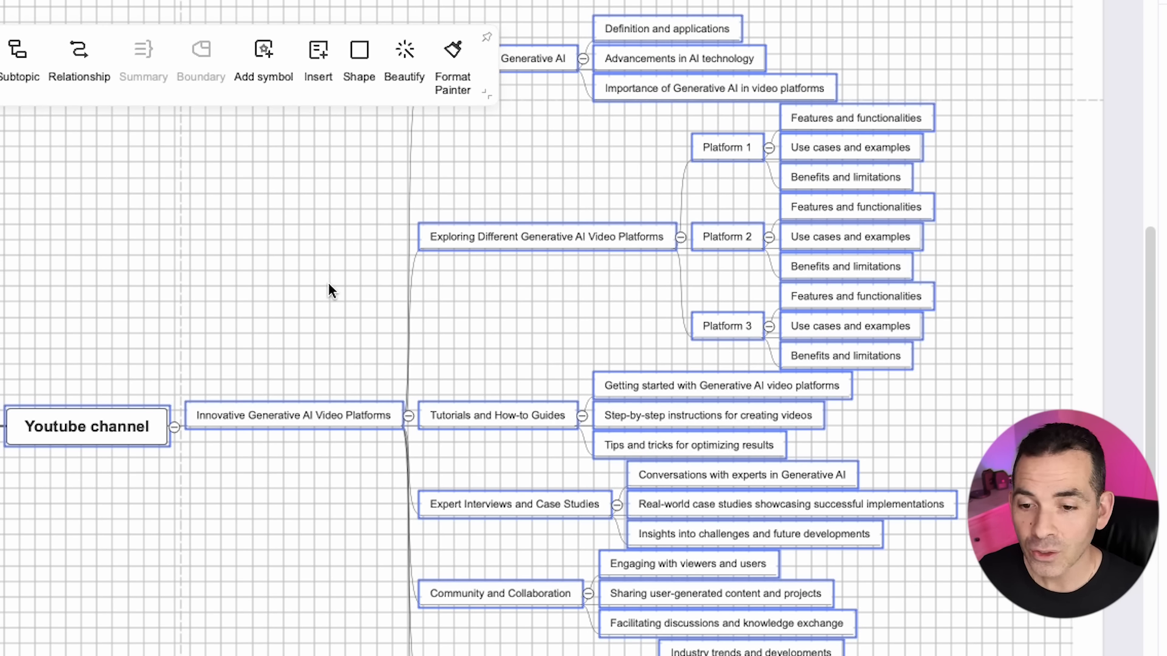
pyautogui.scroll(4, 801, 242)
pyautogui.scroll(-3, 568, 219)
pyautogui.hscroll(3, 632, 210)
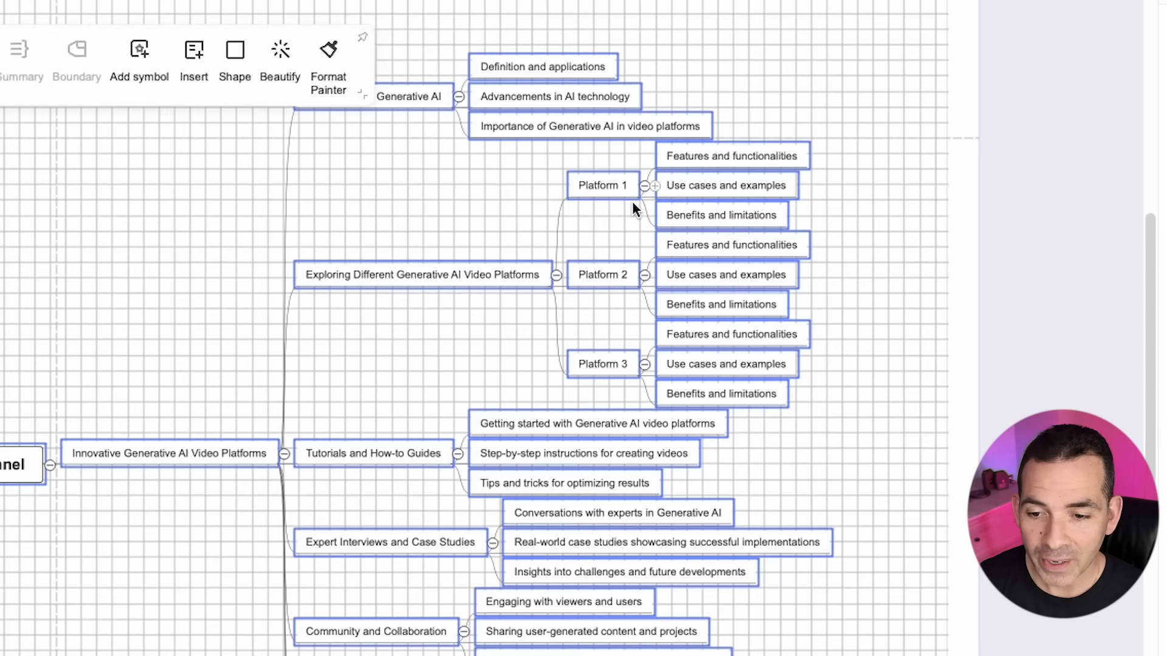
pyautogui.scroll(-2, 632, 202)
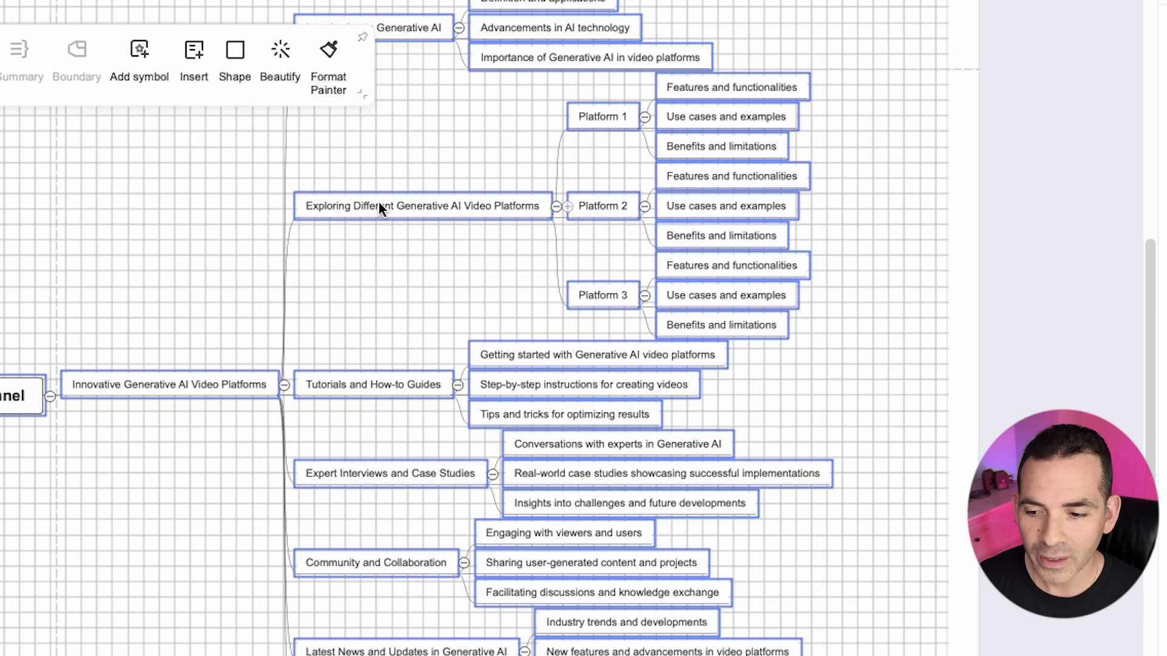
pyautogui.scroll(-3, 378, 202)
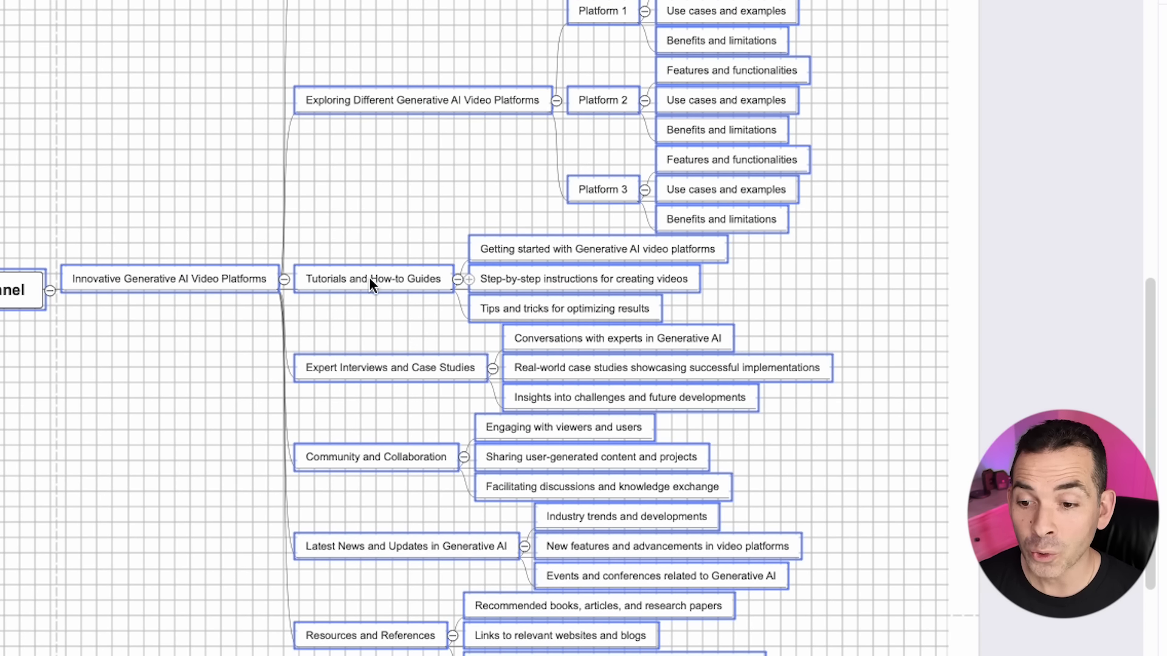
pyautogui.scroll(-1, 418, 304)
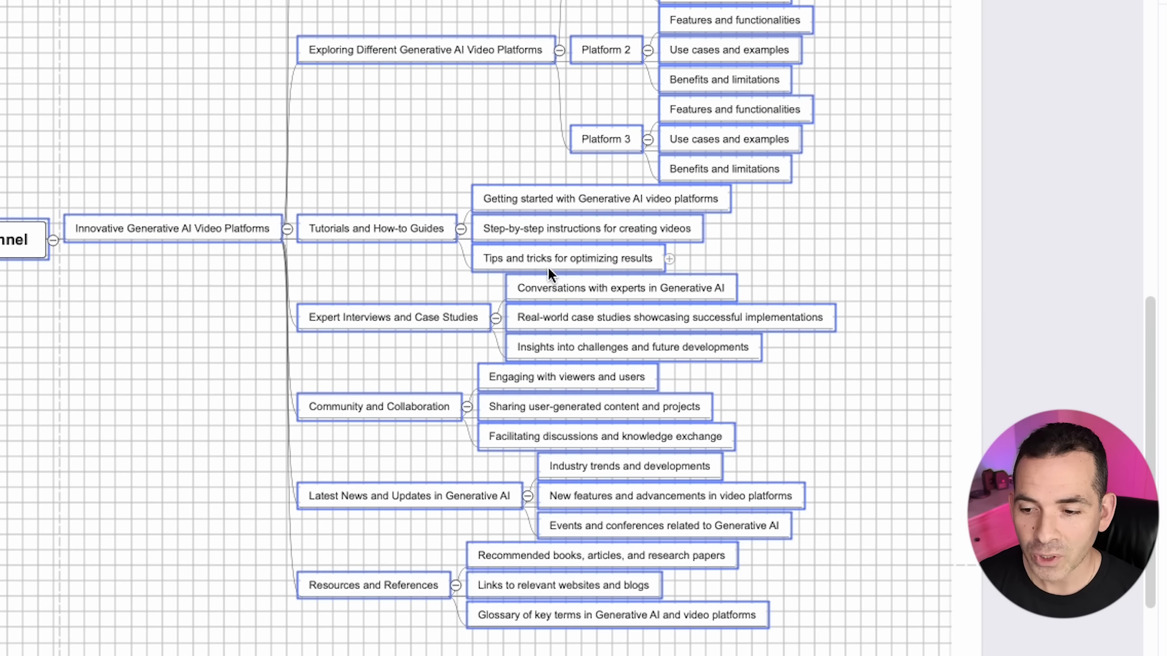
pyautogui.scroll(6, 385, 322)
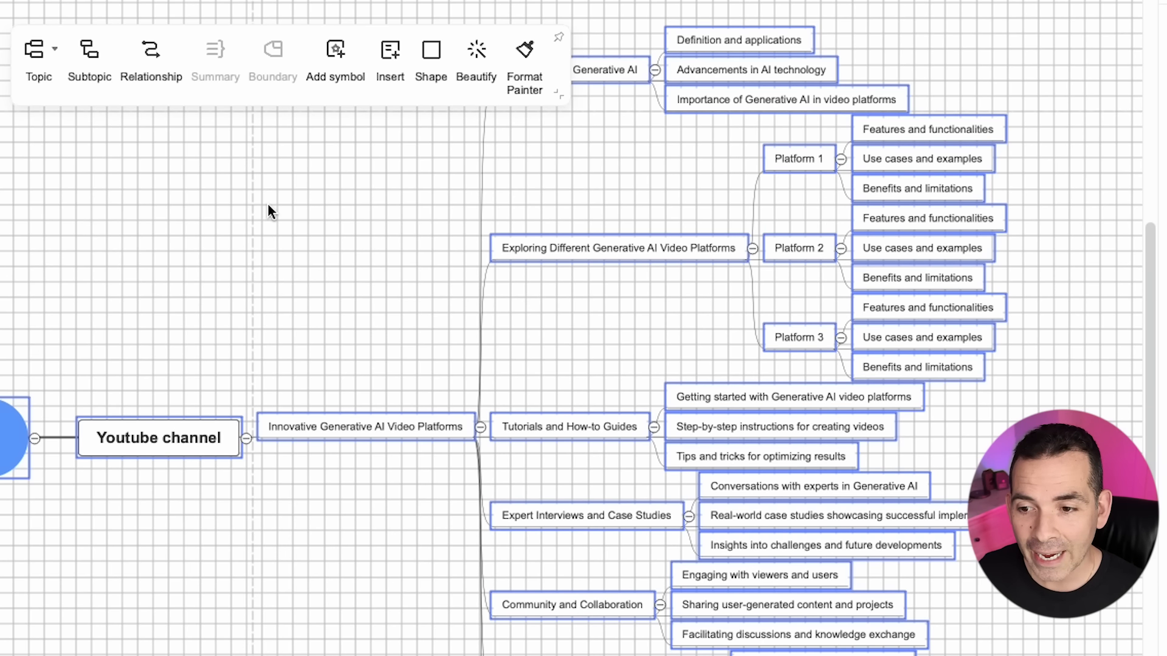
# - Change the mind map's layout to a top-down tree with the central topic above its branches
pyautogui.click(478, 53)
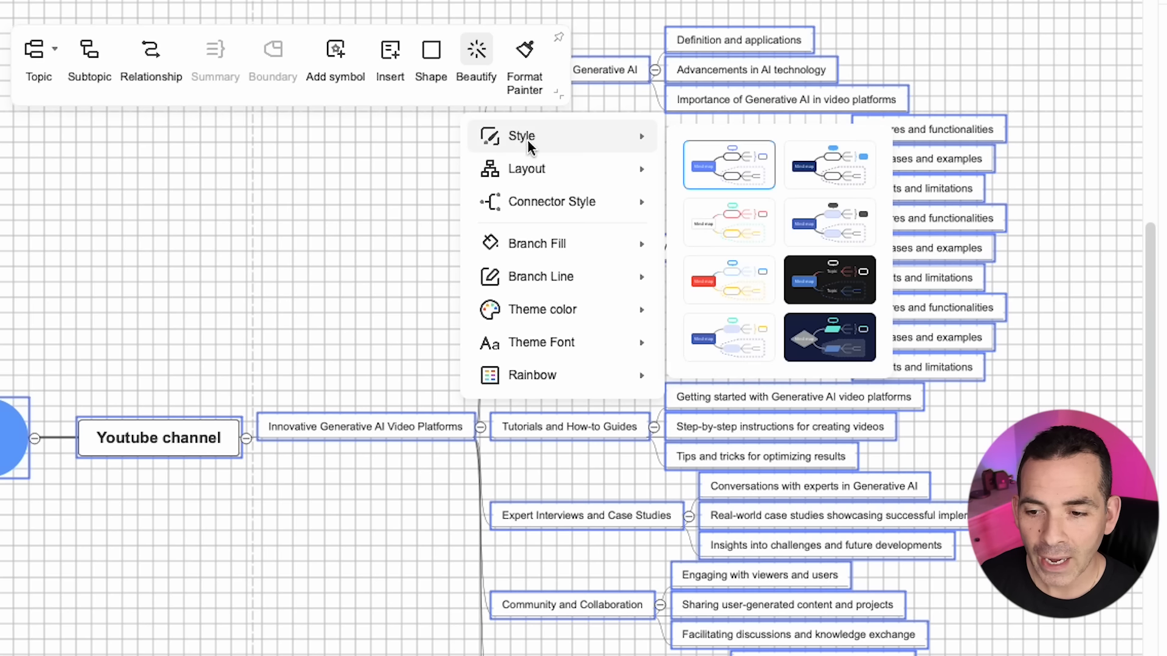
pyautogui.moveTo(620, 170)
pyautogui.click(771, 241)
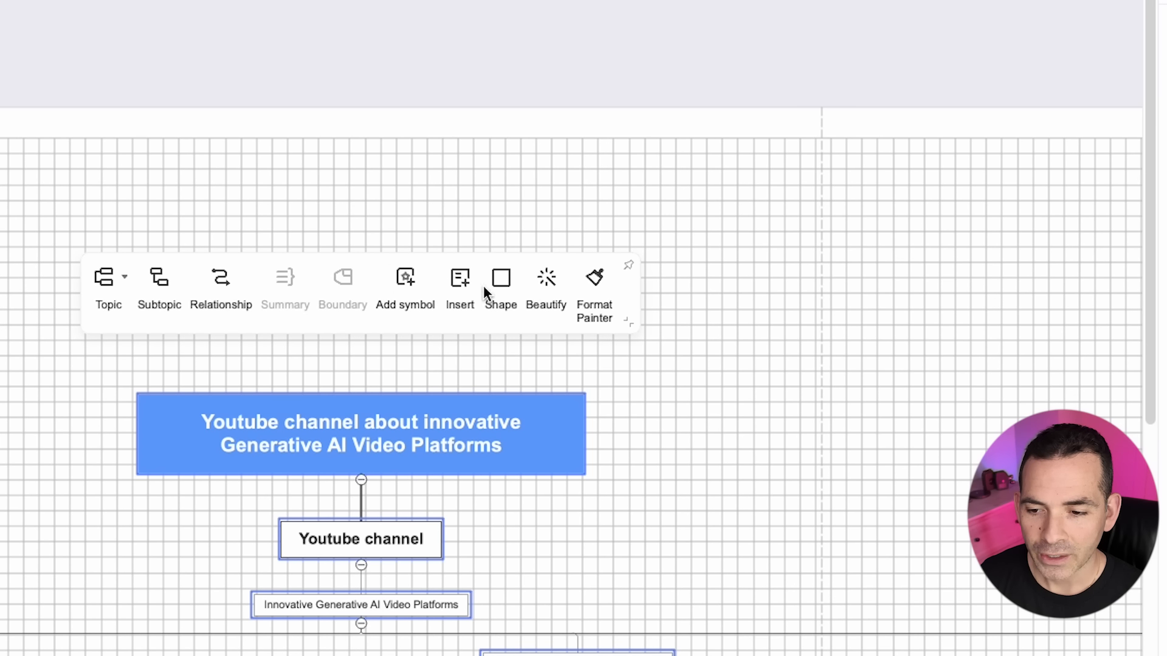
# - Try a two-sided mind map layout and a bottom-up tree layout for the YouTube channel mind map
pyautogui.click(539, 292)
pyautogui.moveTo(706, 408)
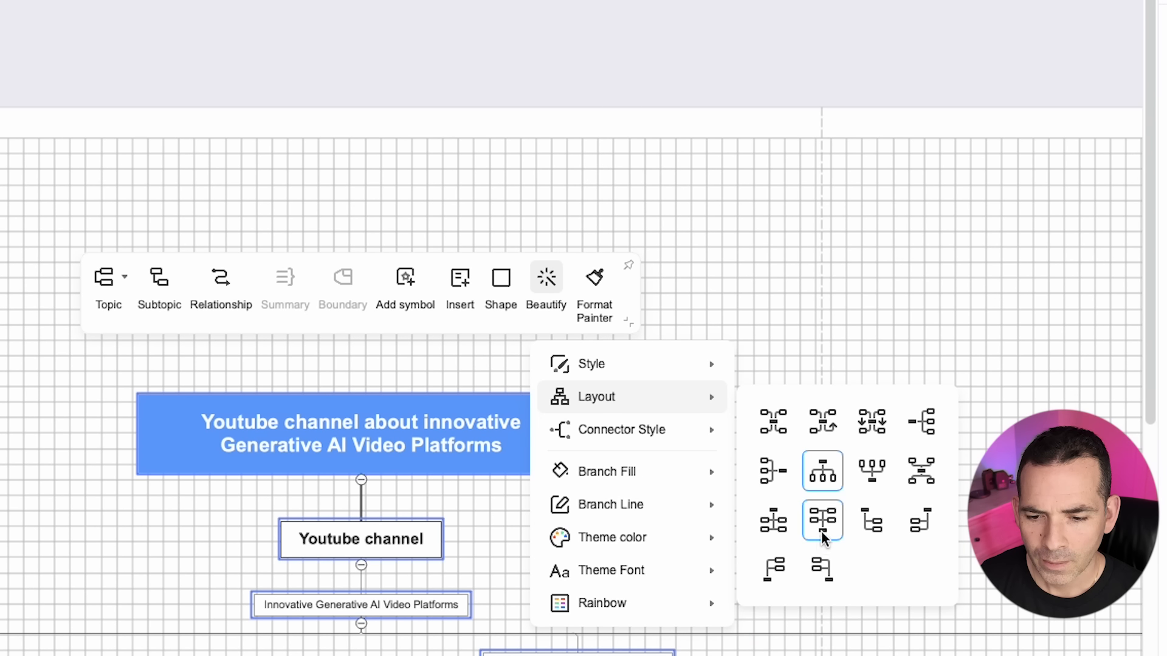
pyautogui.click(820, 425)
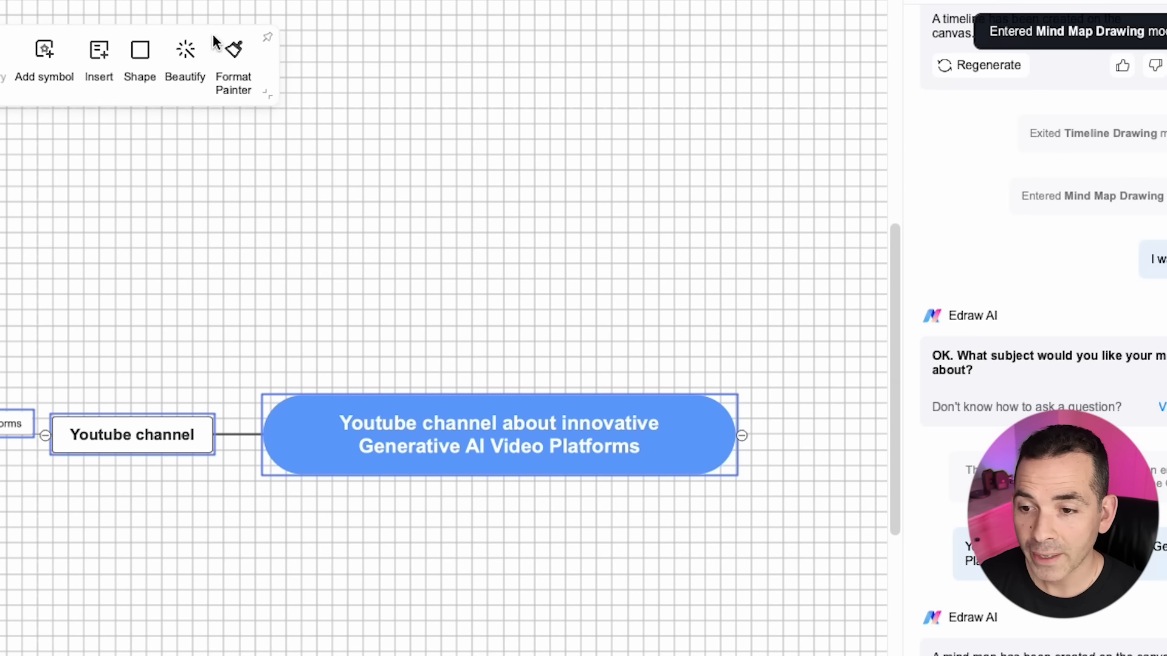
pyautogui.click(186, 48)
pyautogui.moveTo(243, 167)
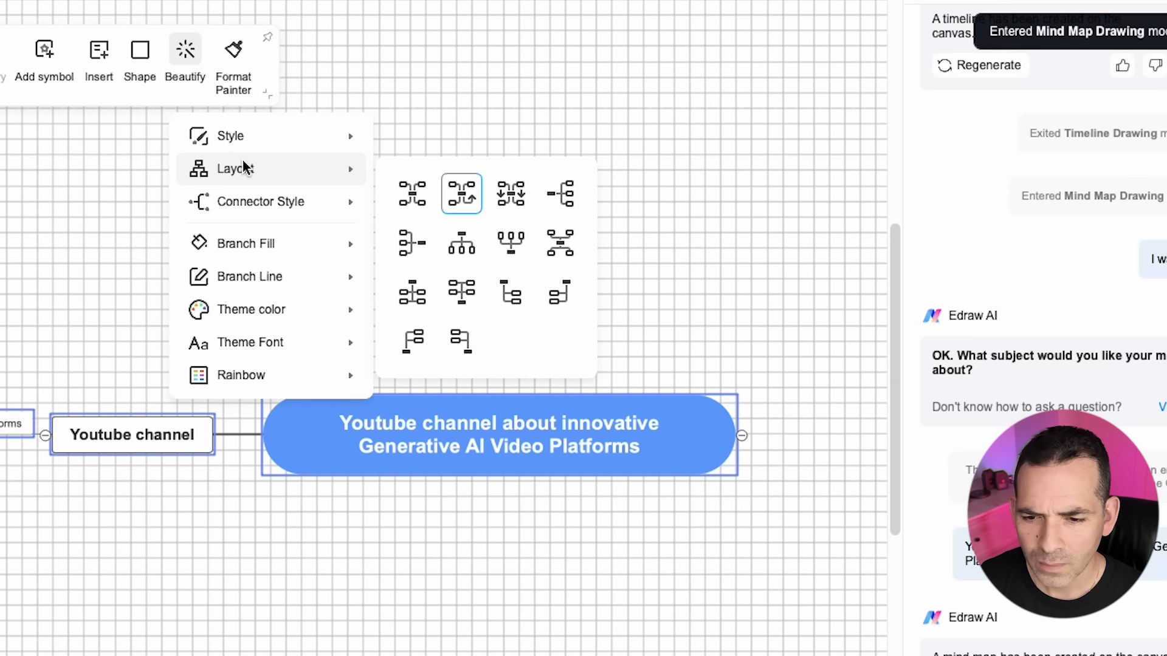
pyautogui.click(514, 252)
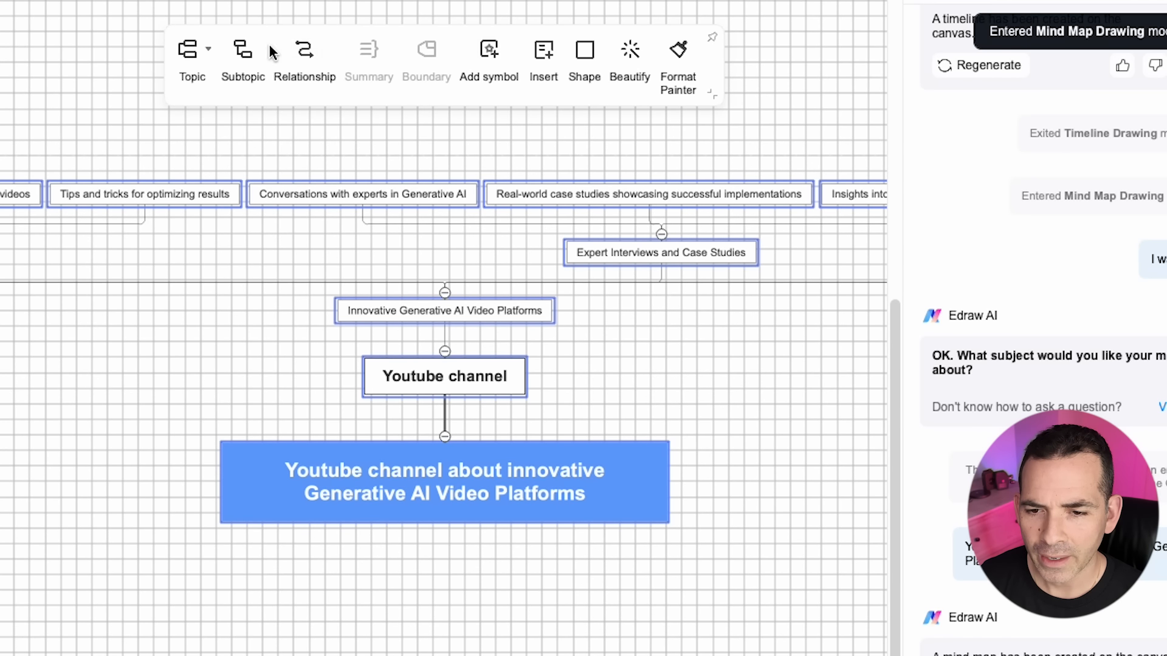
# - Change the mind map's layout to a cascading tree with subtopics indented downward to the right of their parents
pyautogui.click(630, 52)
pyautogui.moveTo(646, 166)
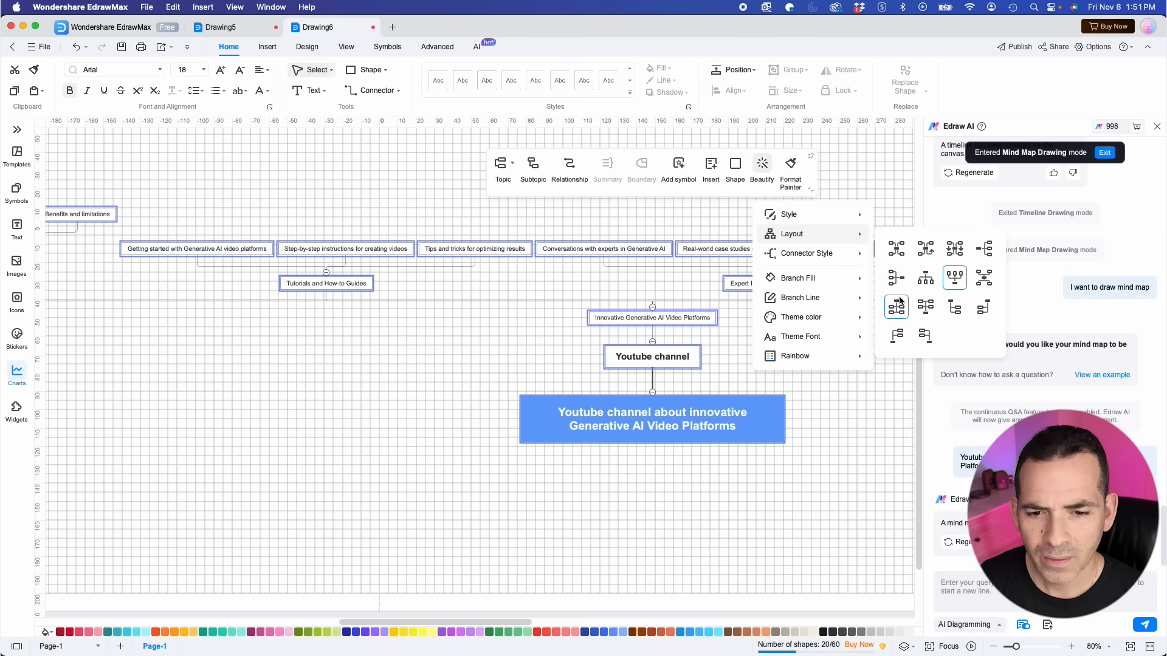
pyautogui.click(956, 292)
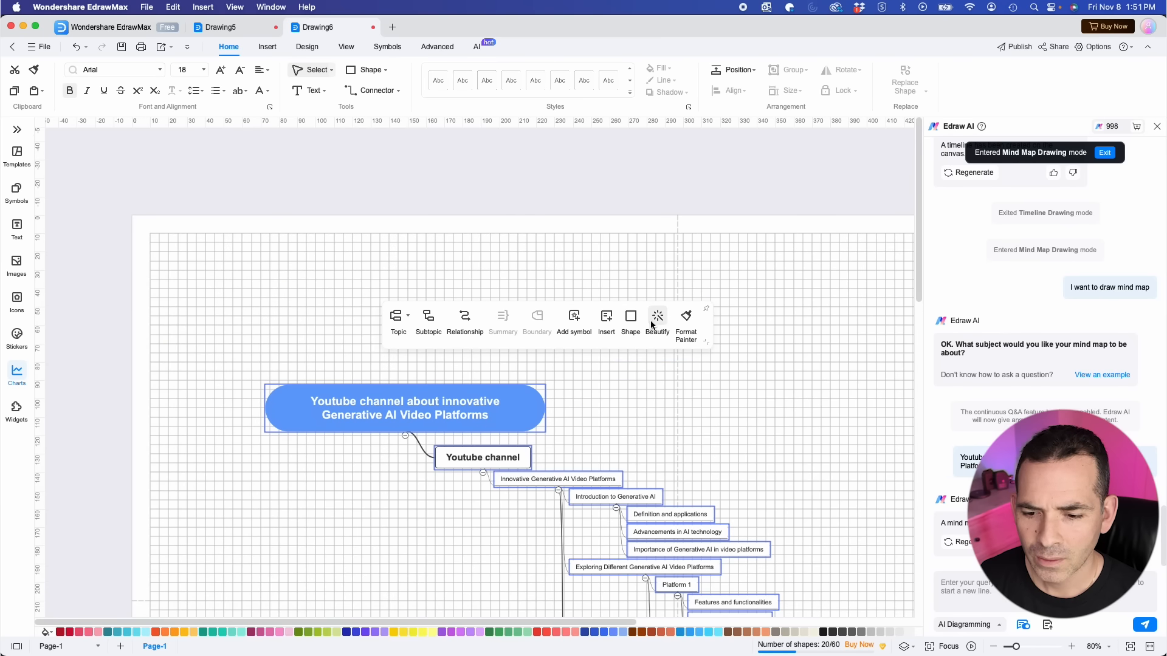
pyautogui.scroll(-15, 712, 373)
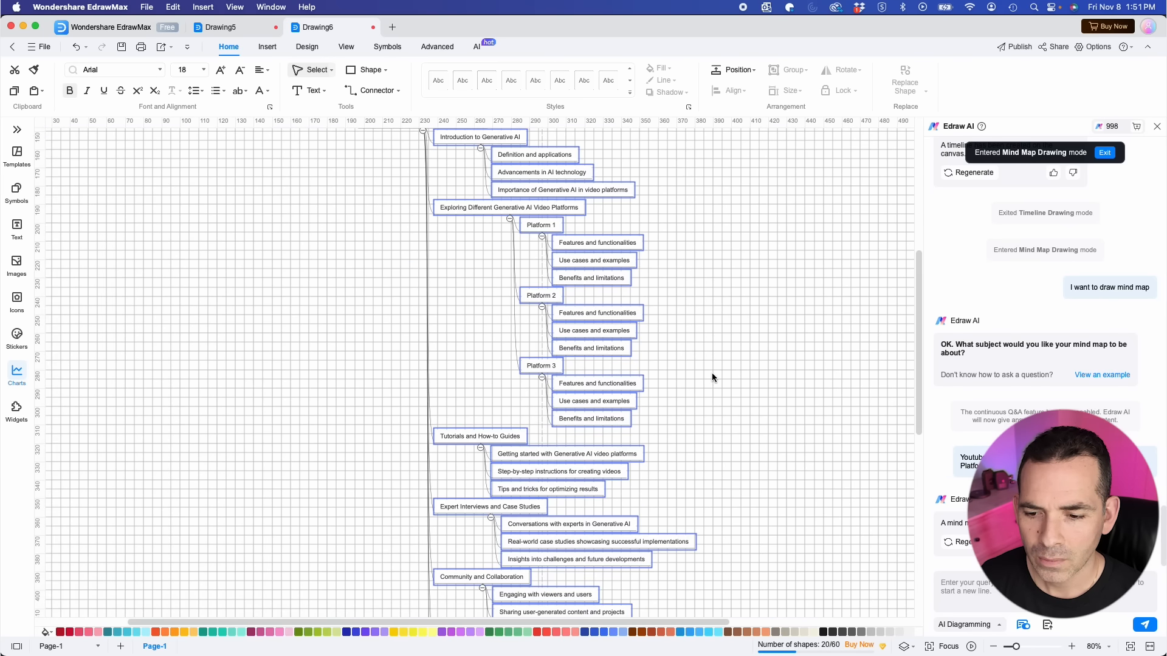
pyautogui.scroll(15, 712, 373)
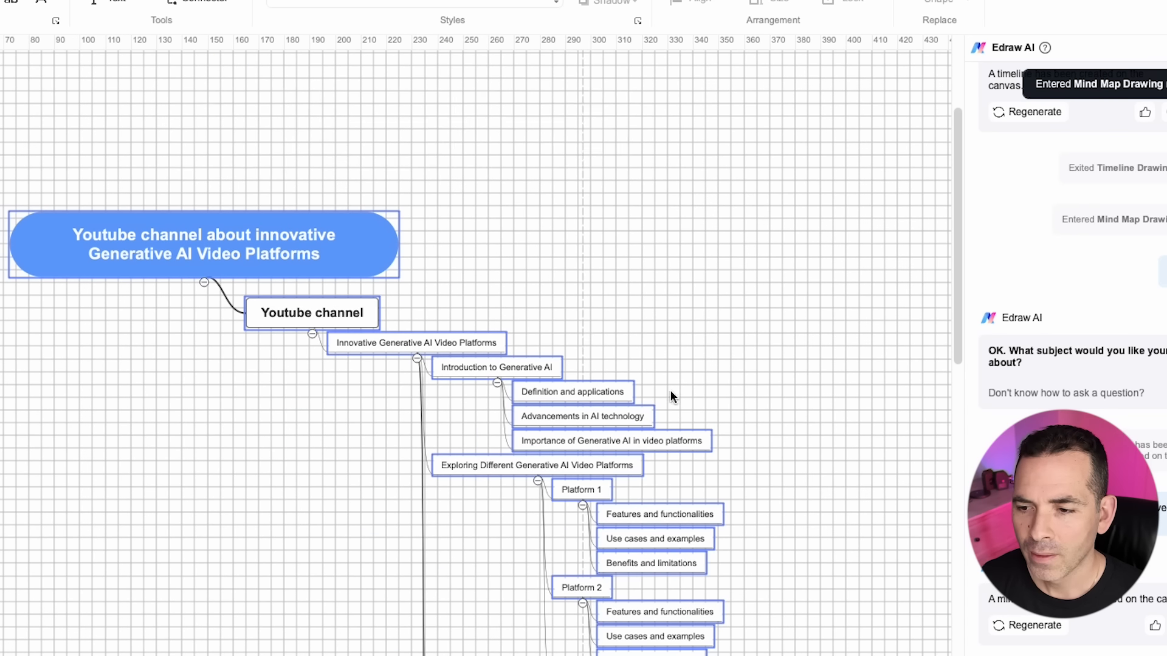
# - Apply the black-background style with a blue central topic and red connectors to the mind map
pyautogui.click(550, 126)
pyautogui.moveTo(612, 191)
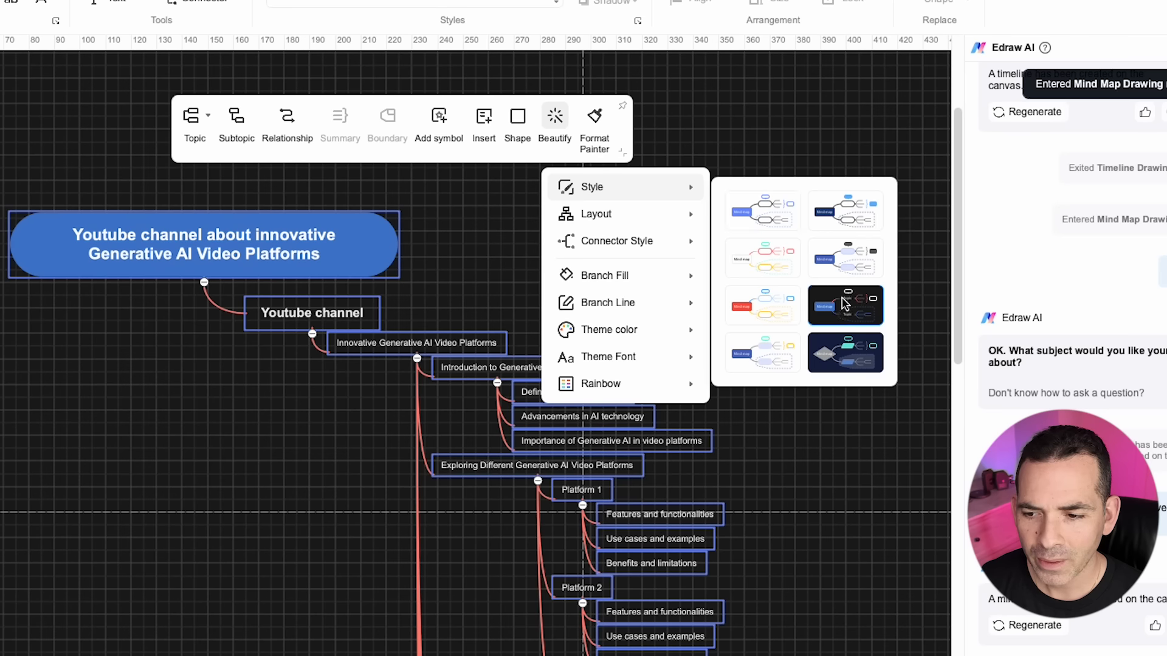
pyautogui.click(821, 302)
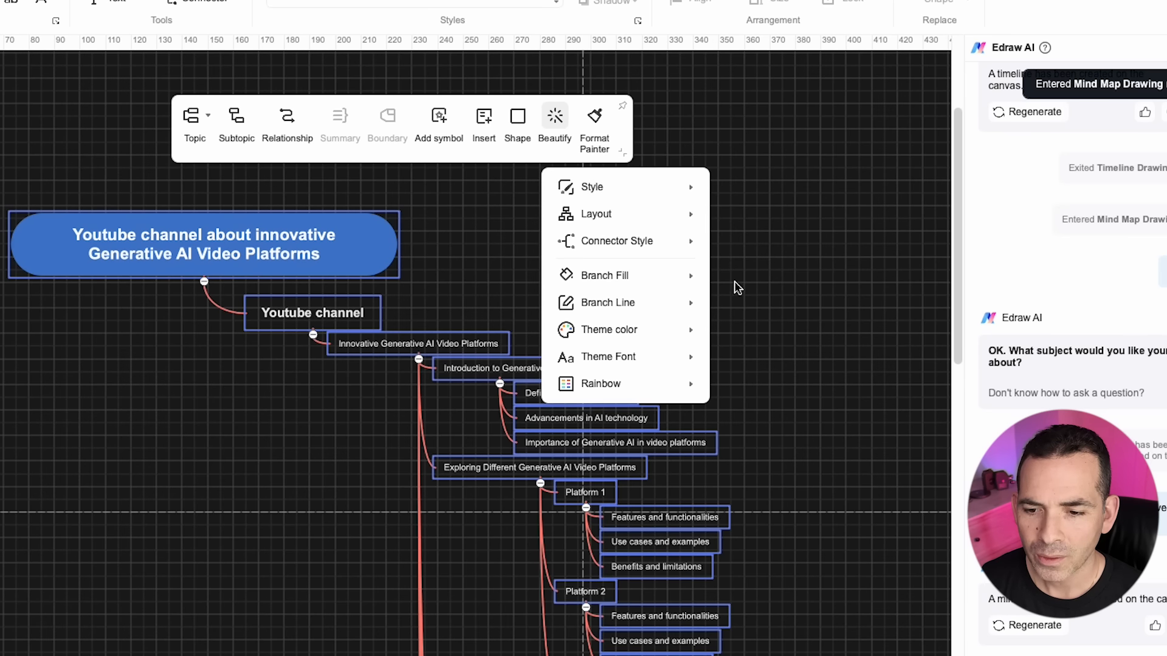
# - Set the mind map's theme color to Warm
pyautogui.moveTo(665, 180)
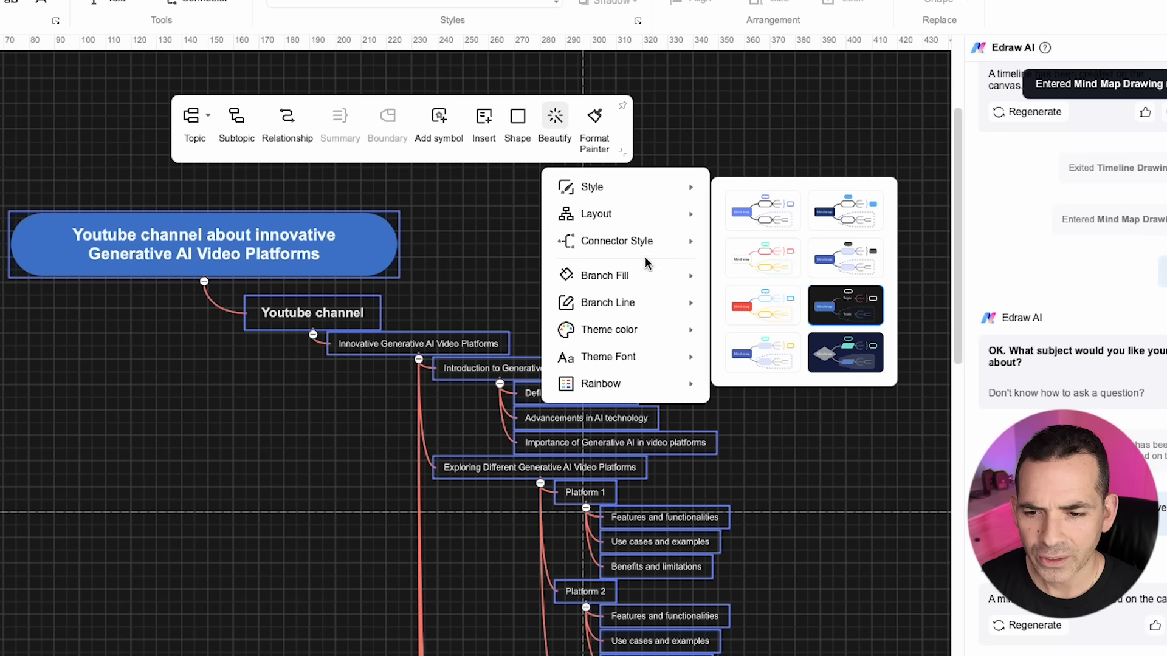
pyautogui.moveTo(629, 277)
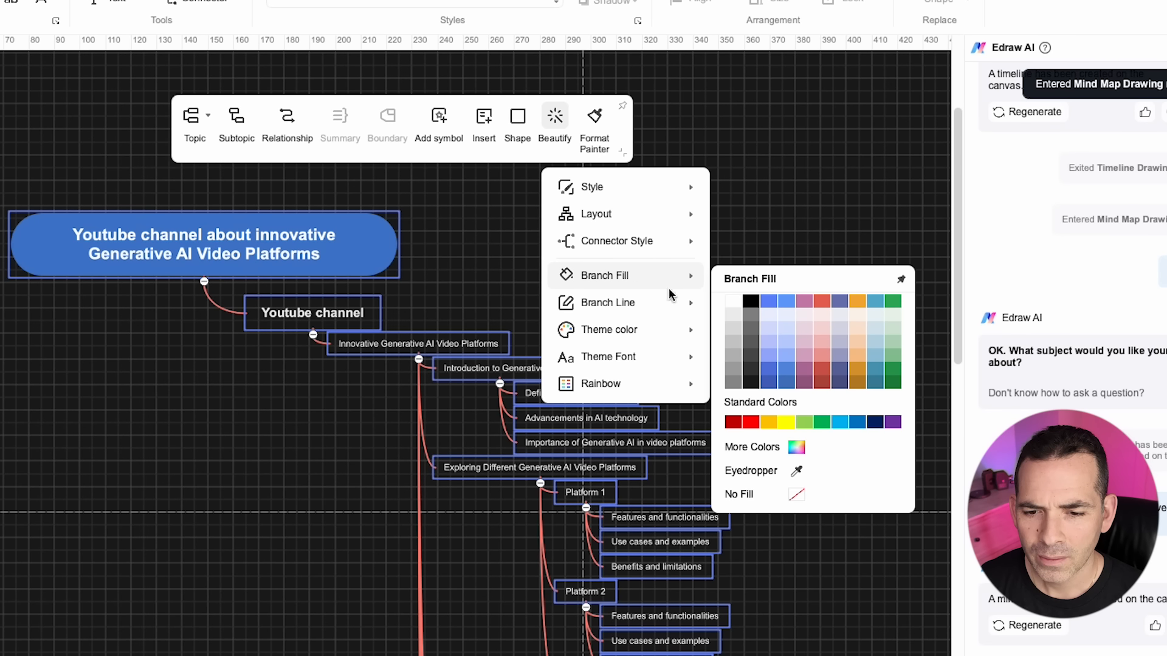
pyautogui.moveTo(668, 333)
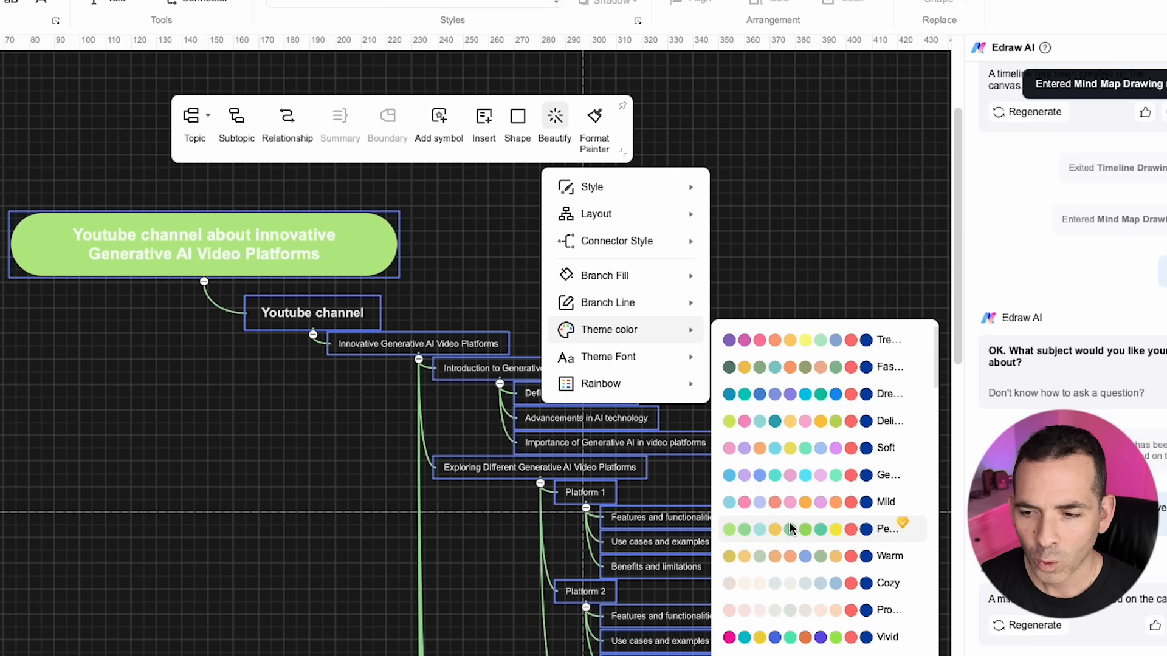
pyautogui.click(783, 555)
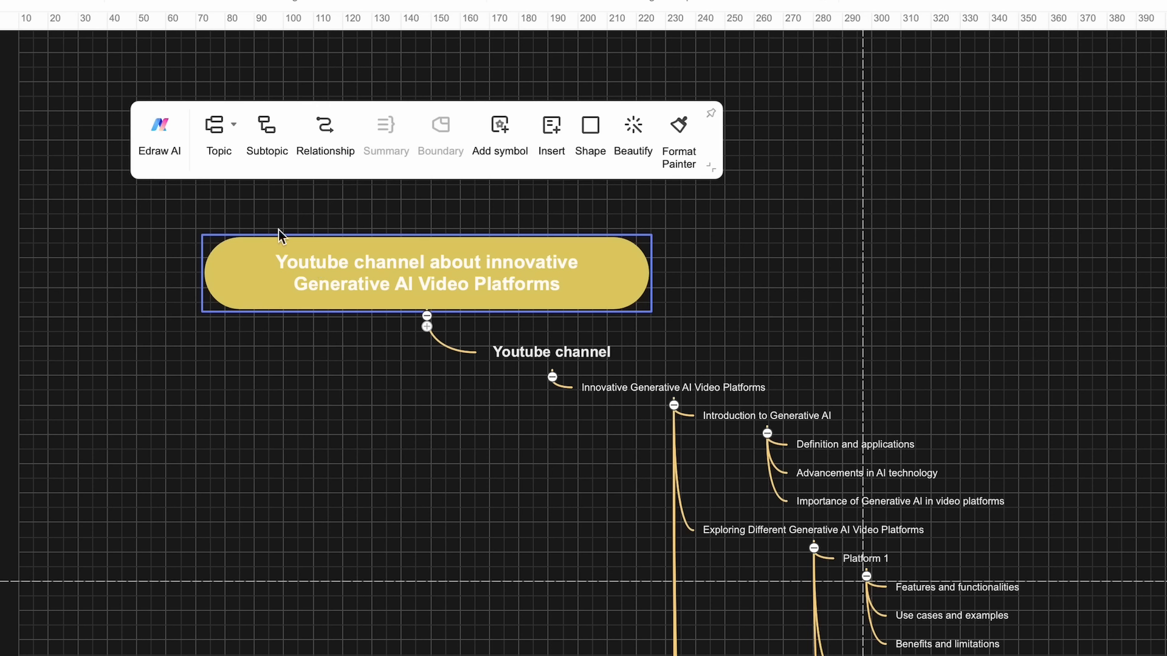
# - Look through the Edraw AI text options for the central topic, including the available translation languages
pyautogui.click(150, 130)
pyautogui.moveTo(240, 413)
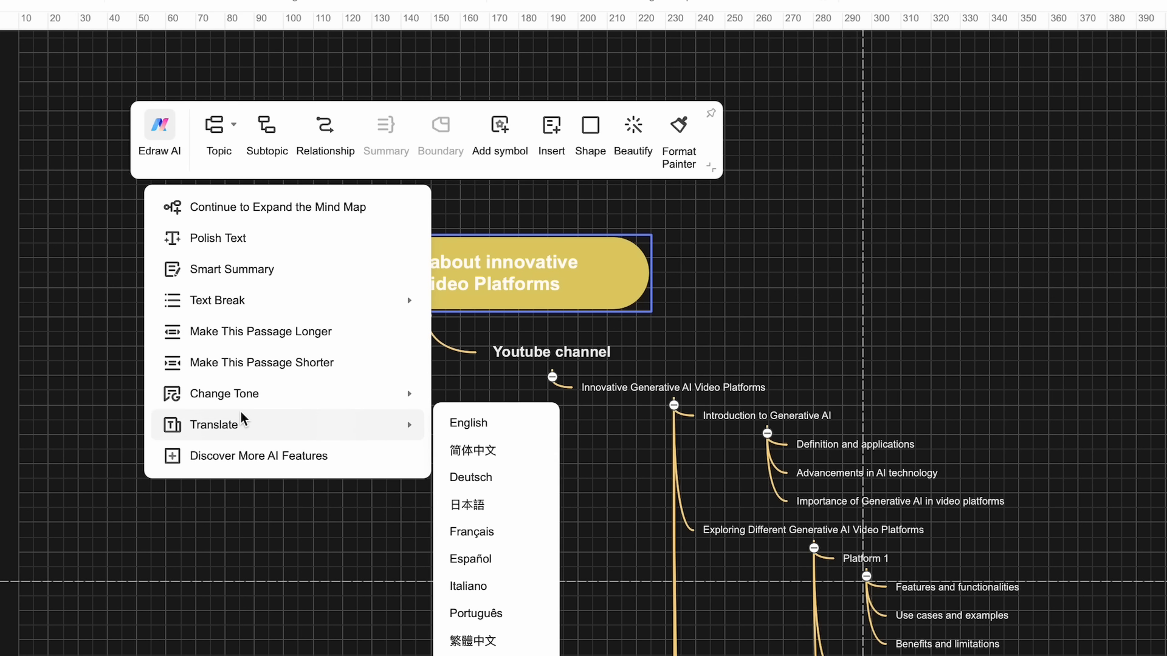
pyautogui.click(471, 450)
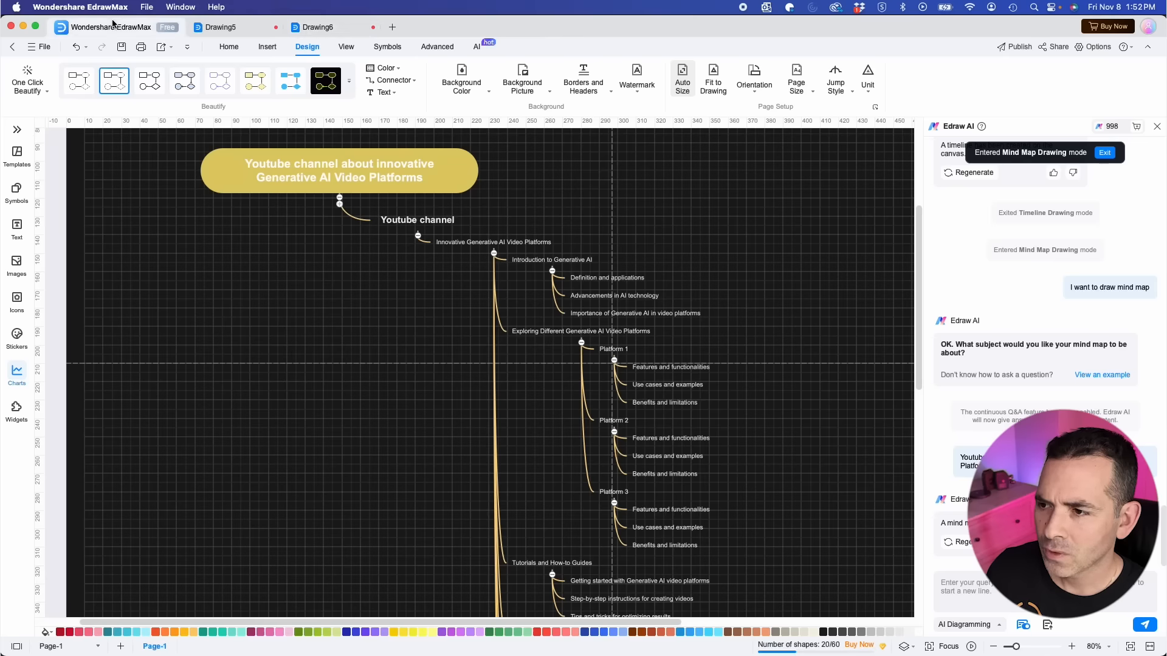
# - Create a new blank drawing and switch the Edraw AI assistant's diagramming mode to Flowchart
pyautogui.click(111, 27)
pyautogui.click(62, 58)
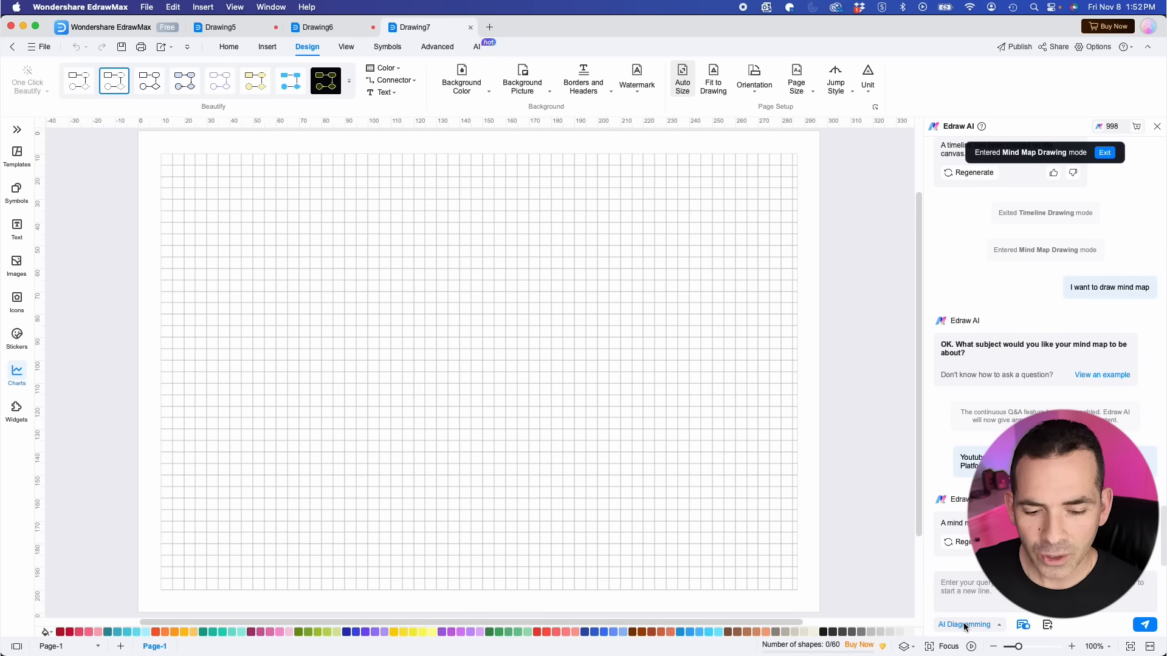
pyautogui.click(966, 629)
pyautogui.click(607, 281)
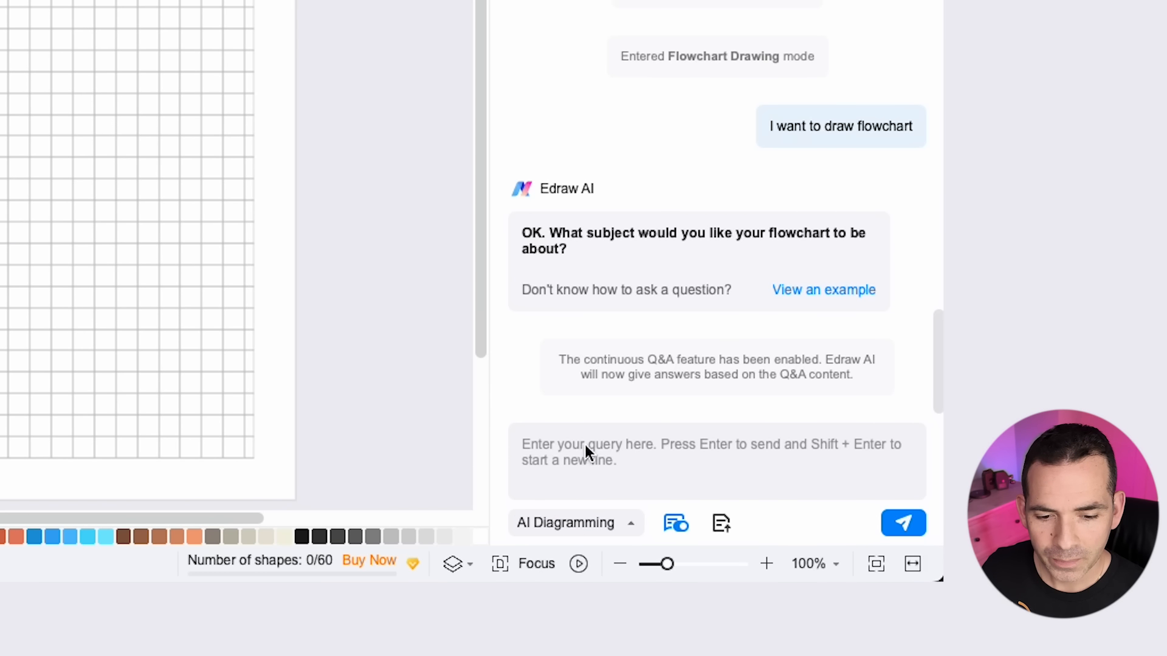
# - Generate a flowchart with the AI prompt "steps to creating a video for youtube channel" and view it from Start to End
pyautogui.click(580, 452)
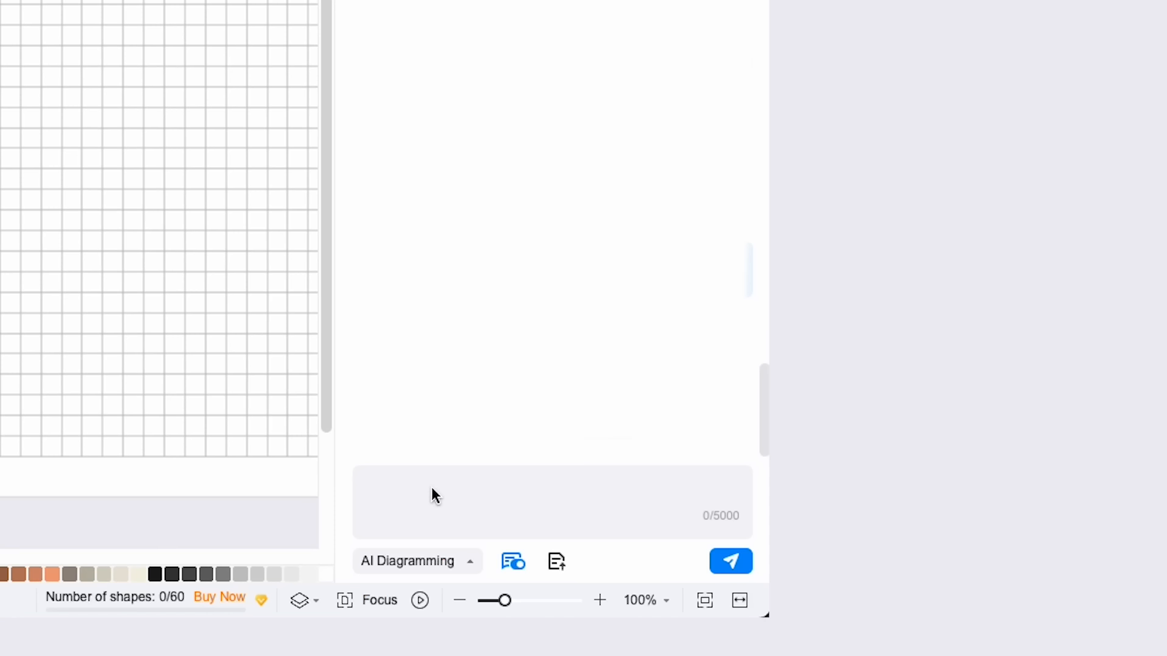
pyautogui.write('steps to creating a video for youtube channel')
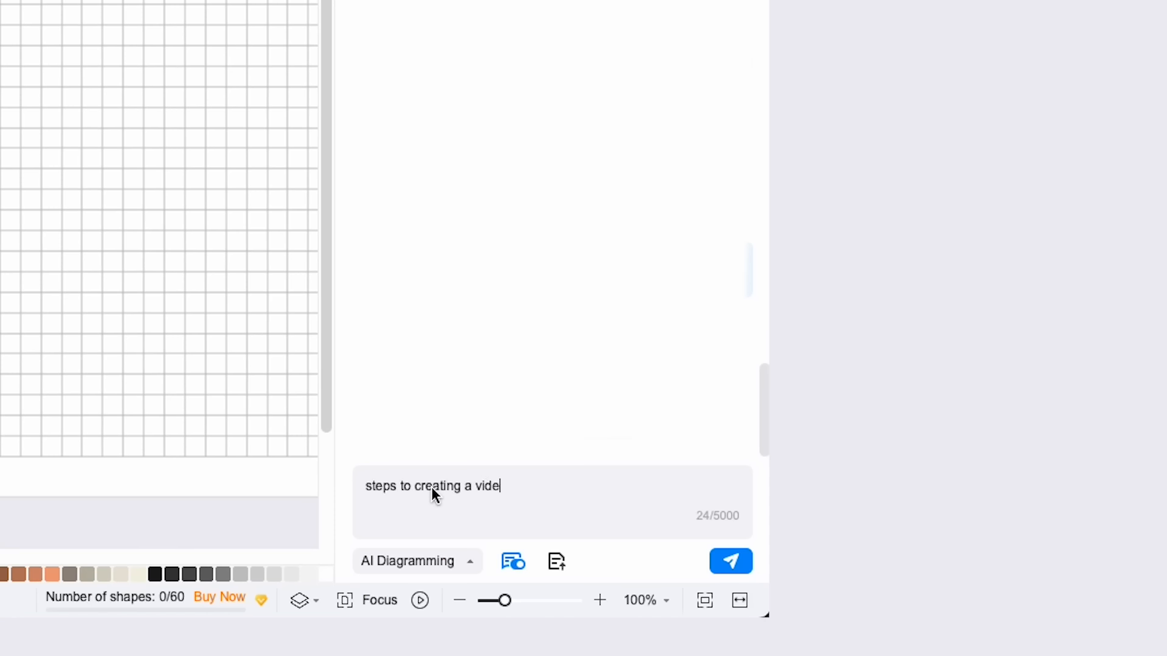
pyautogui.click(731, 561)
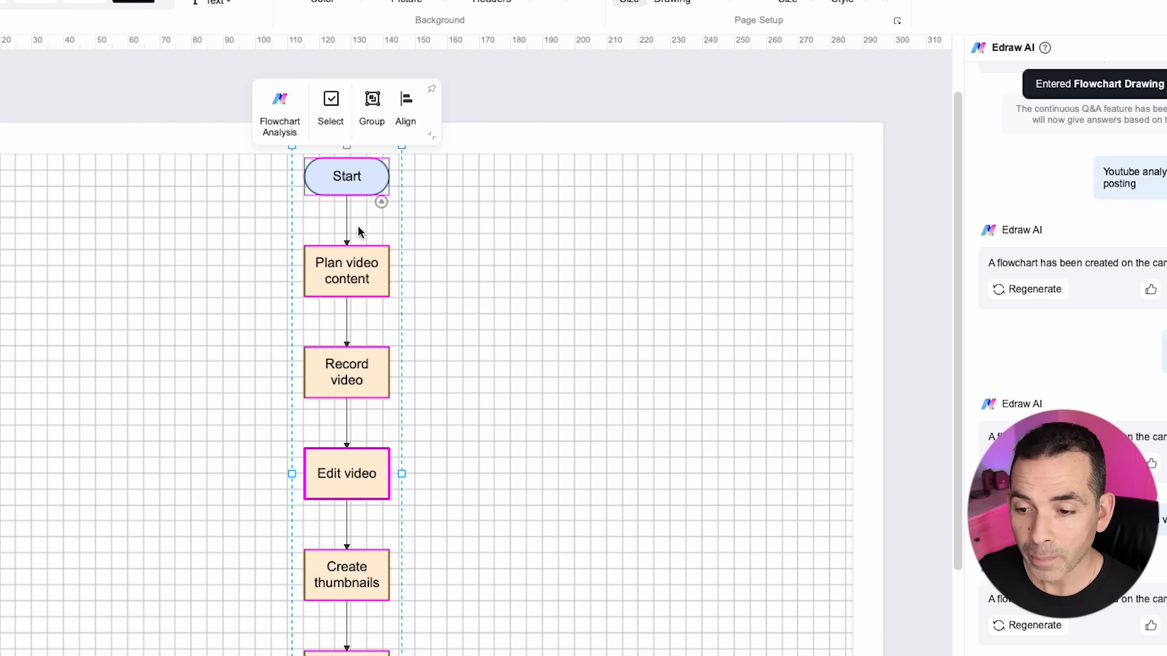
pyautogui.scroll(-1, 359, 237)
pyautogui.scroll(-3, 364, 292)
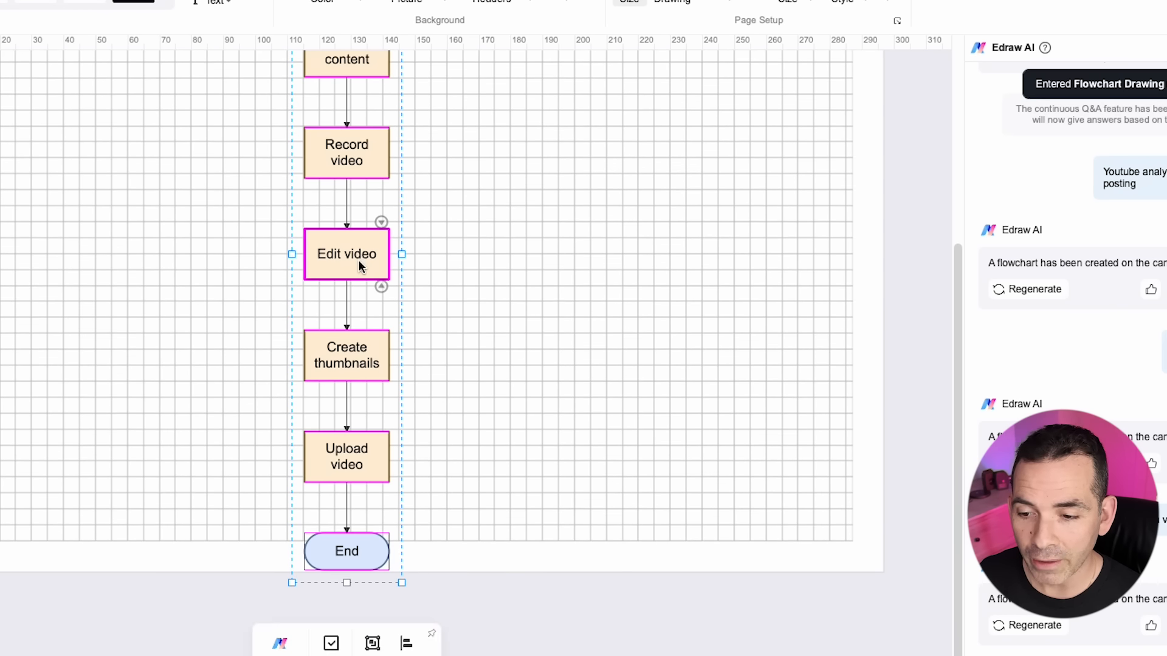
pyautogui.scroll(-1, 358, 260)
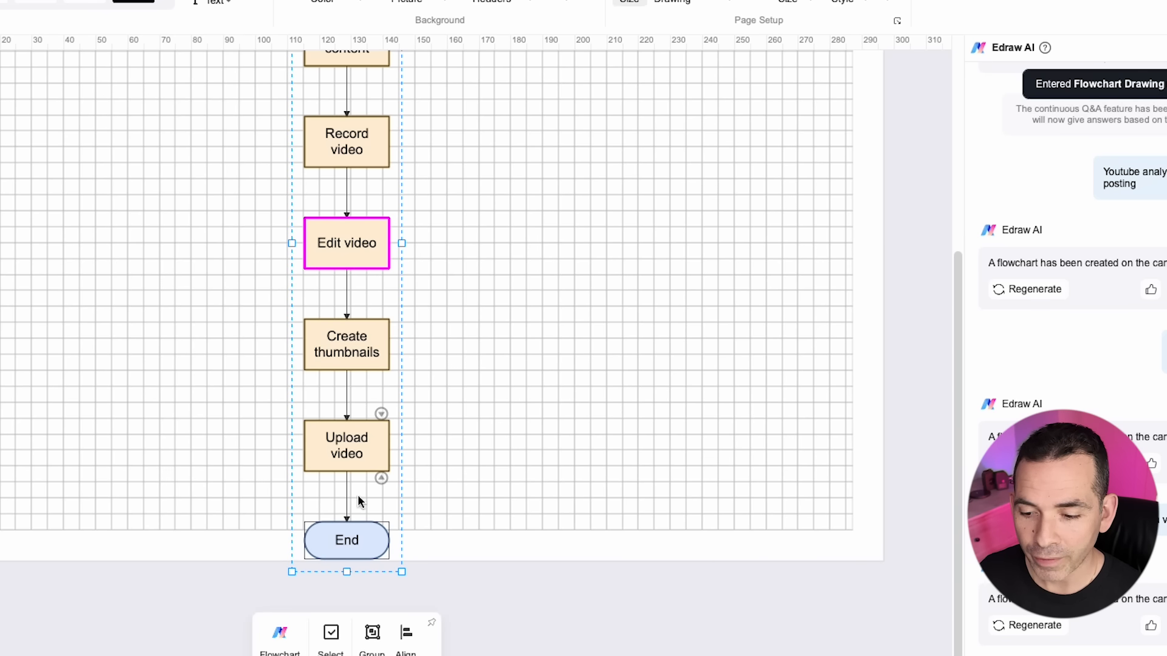
# - Generate a very detailed production and post-production flowchart with every step in creating a successful YouTube video
pyautogui.write('eate a very detail')
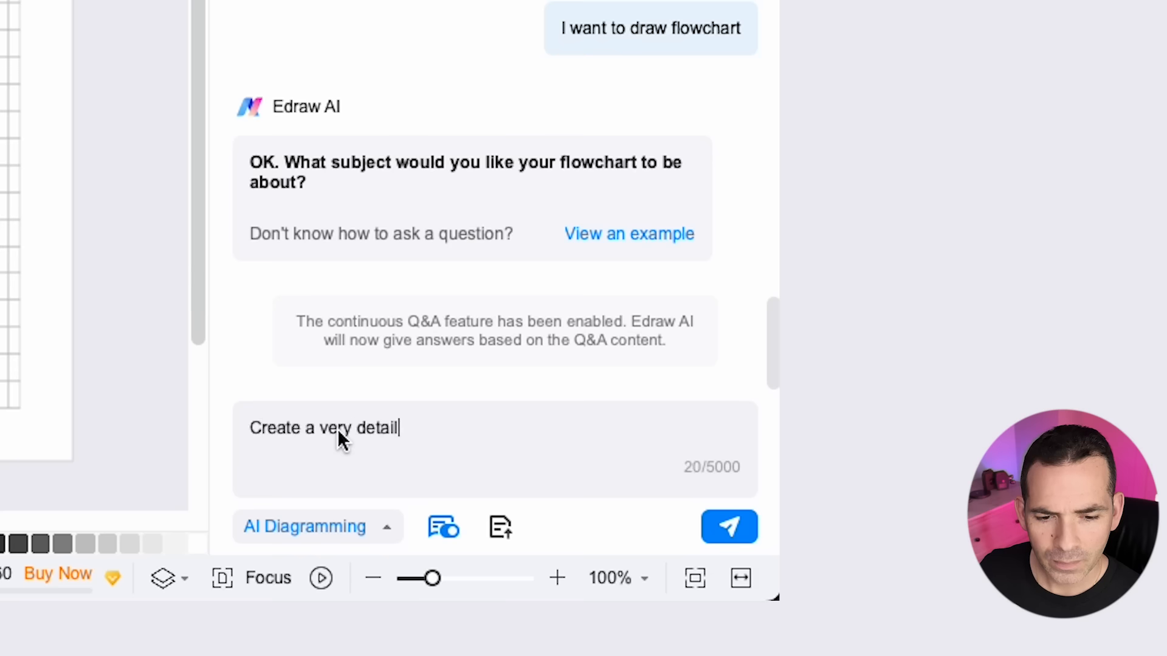
pyautogui.write('ed production and post-production flowchart')
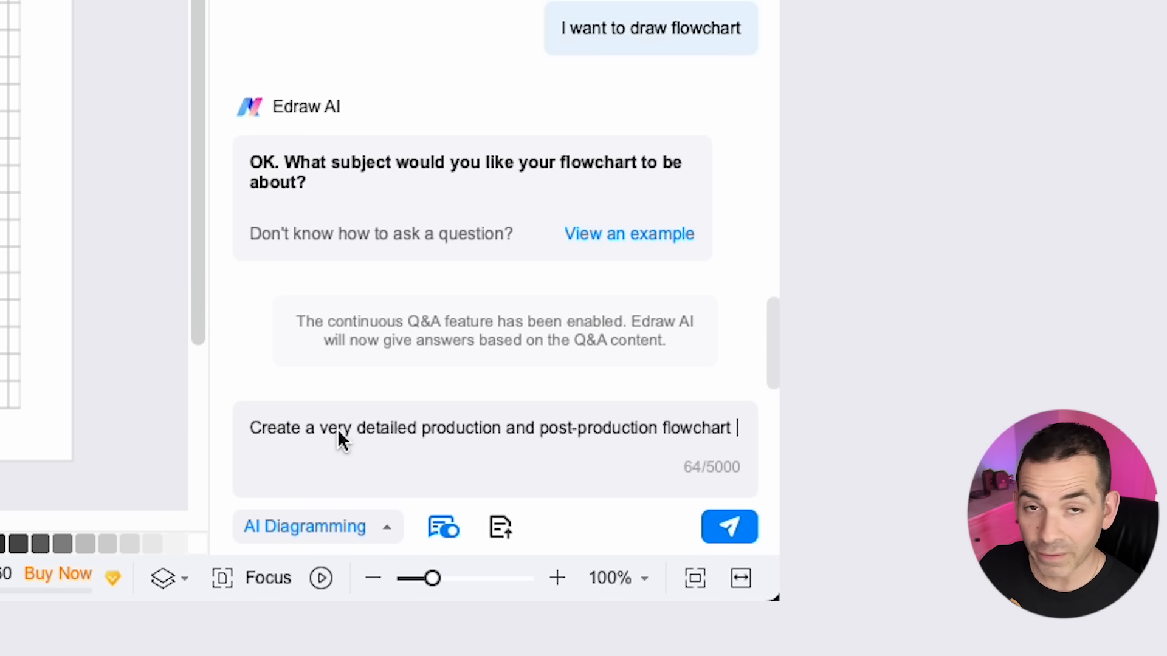
pyautogui.write(' with every step in creating a successful yout')
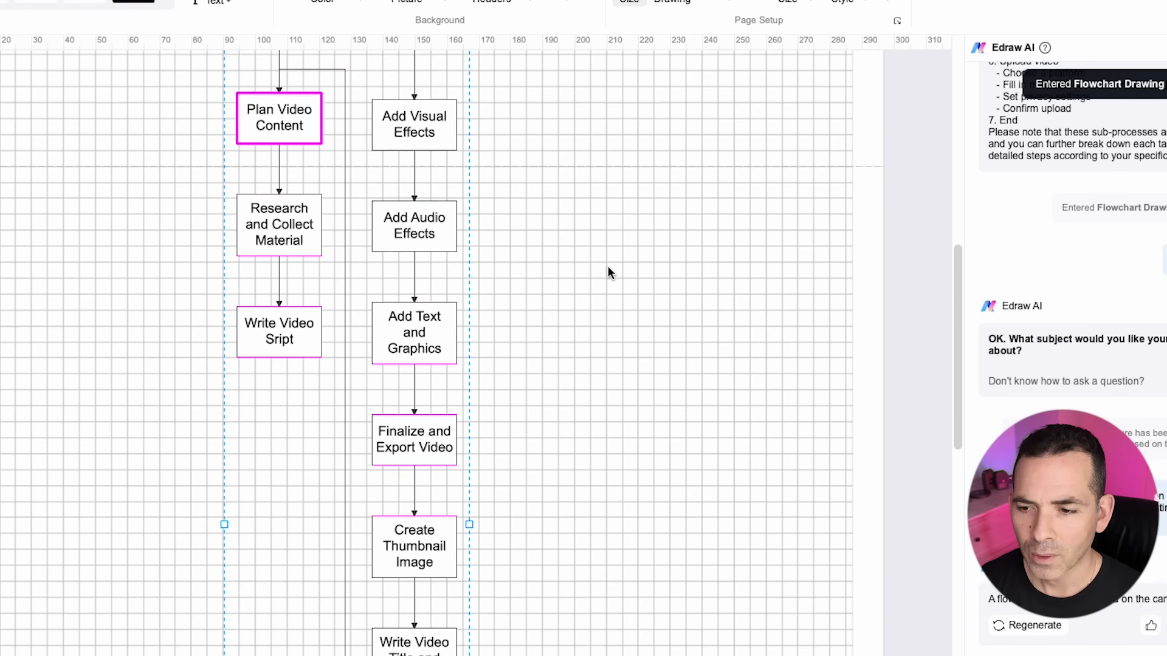
pyautogui.scroll(5, 609, 267)
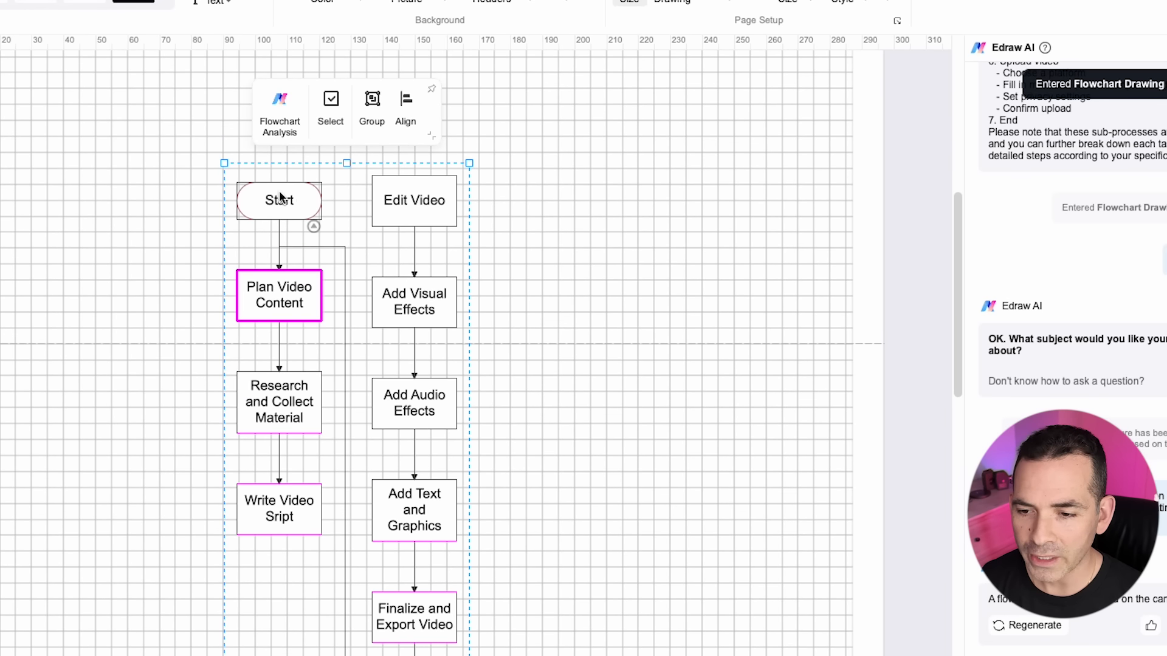
pyautogui.scroll(-1, 279, 190)
pyautogui.scroll(-2, 312, 180)
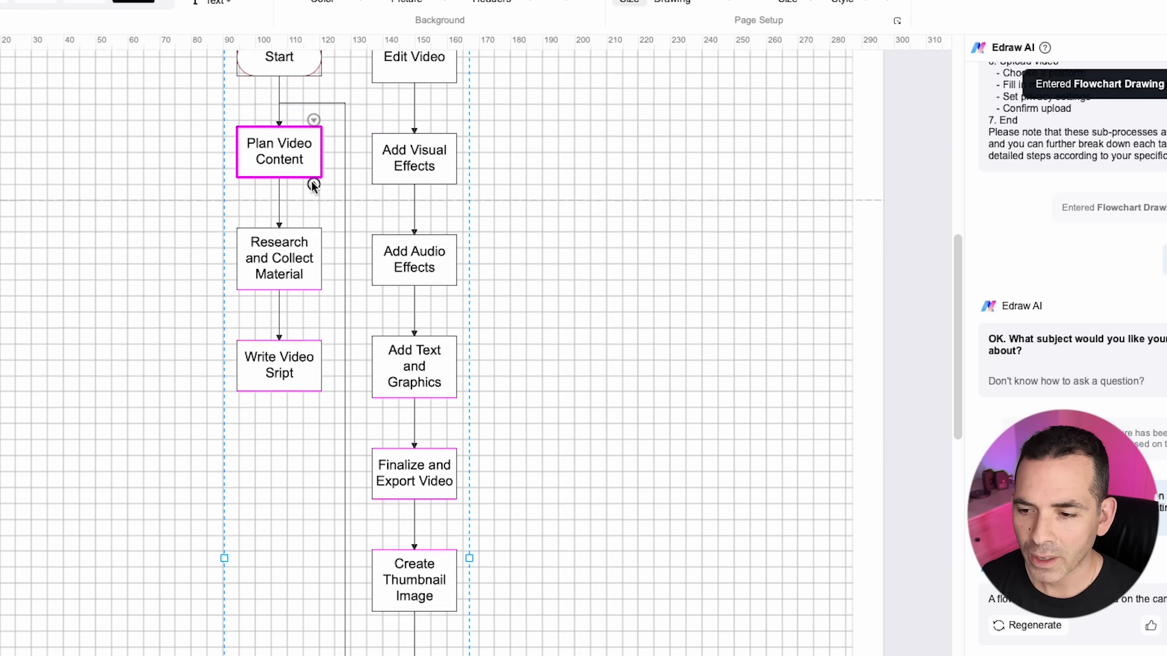
pyautogui.scroll(-2, 311, 181)
# - Run Flowchart Analysis on the detailed flowchart and read the AI's written explanation of its steps
pyautogui.click(307, 180)
pyautogui.click(284, 289)
pyautogui.scroll(-5, 334, 363)
pyautogui.scroll(-5, 335, 369)
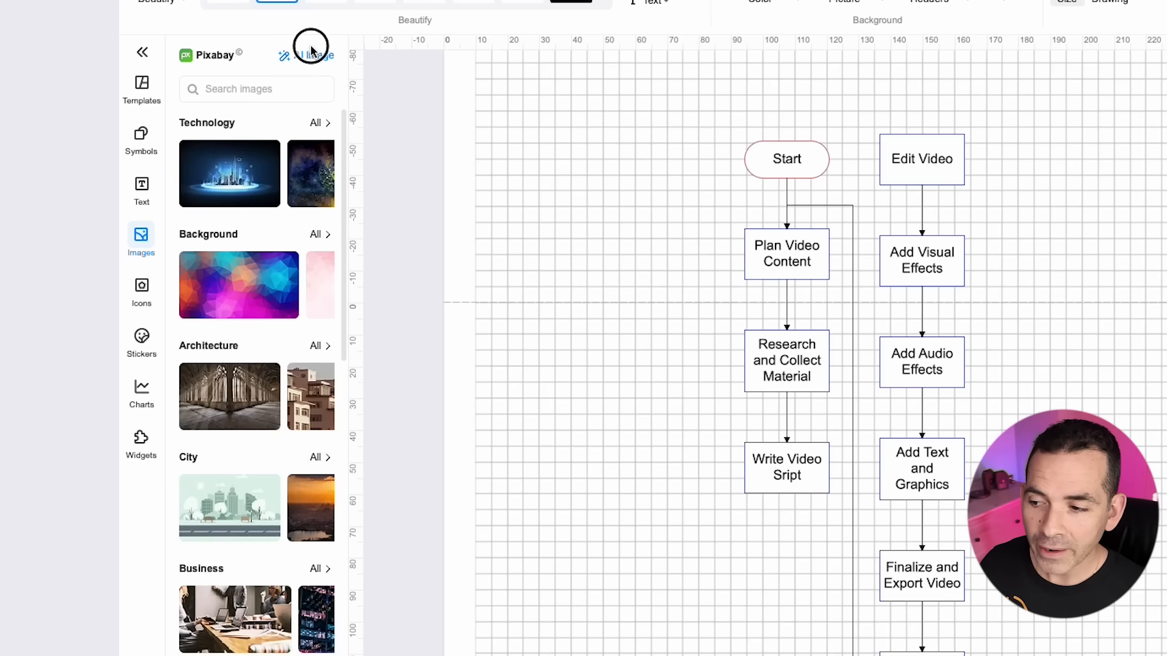
# - Generate AI images from the text "a film camera" using the Symbol resource type in the 3D style
pyautogui.click(311, 50)
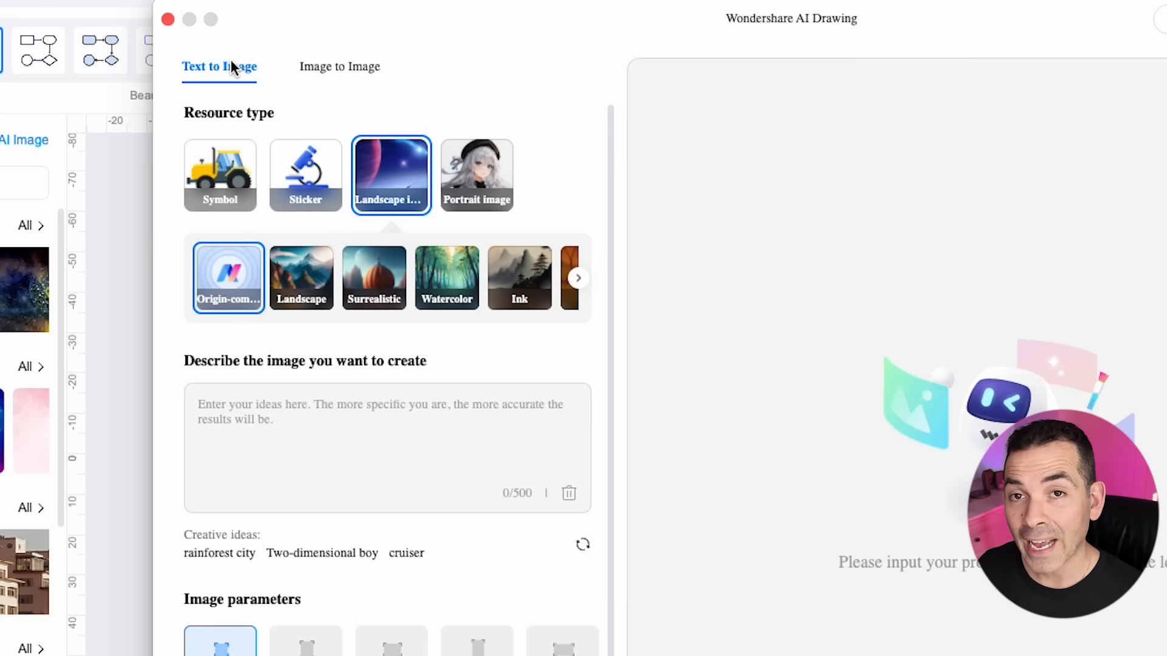
pyautogui.click(305, 389)
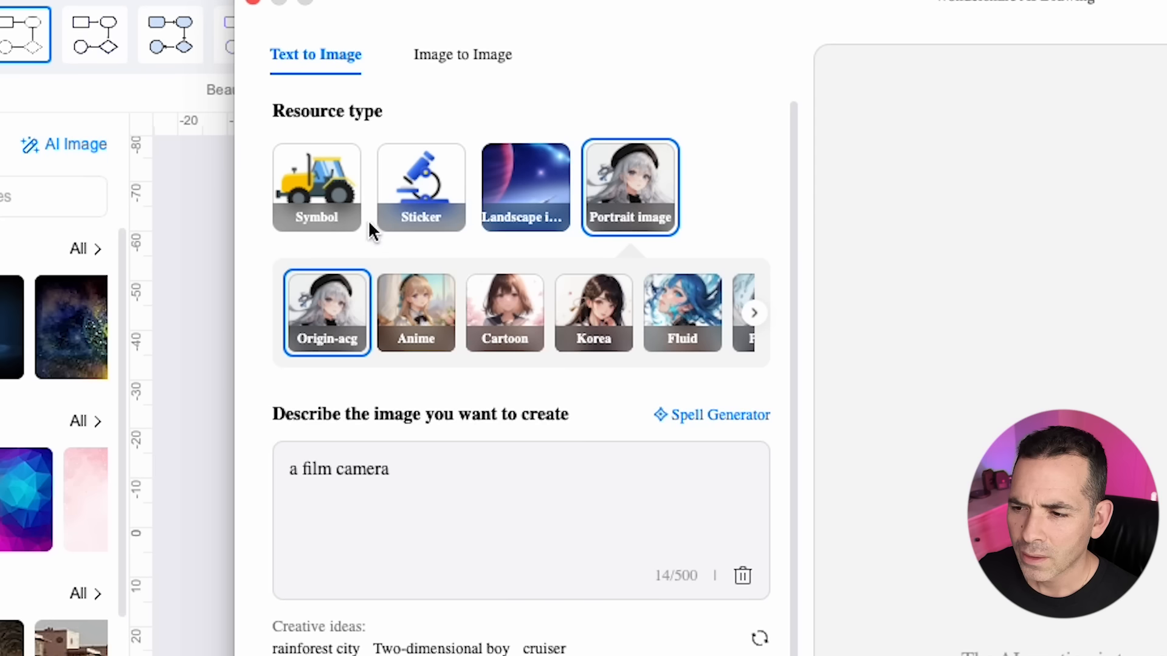
pyautogui.click(228, 167)
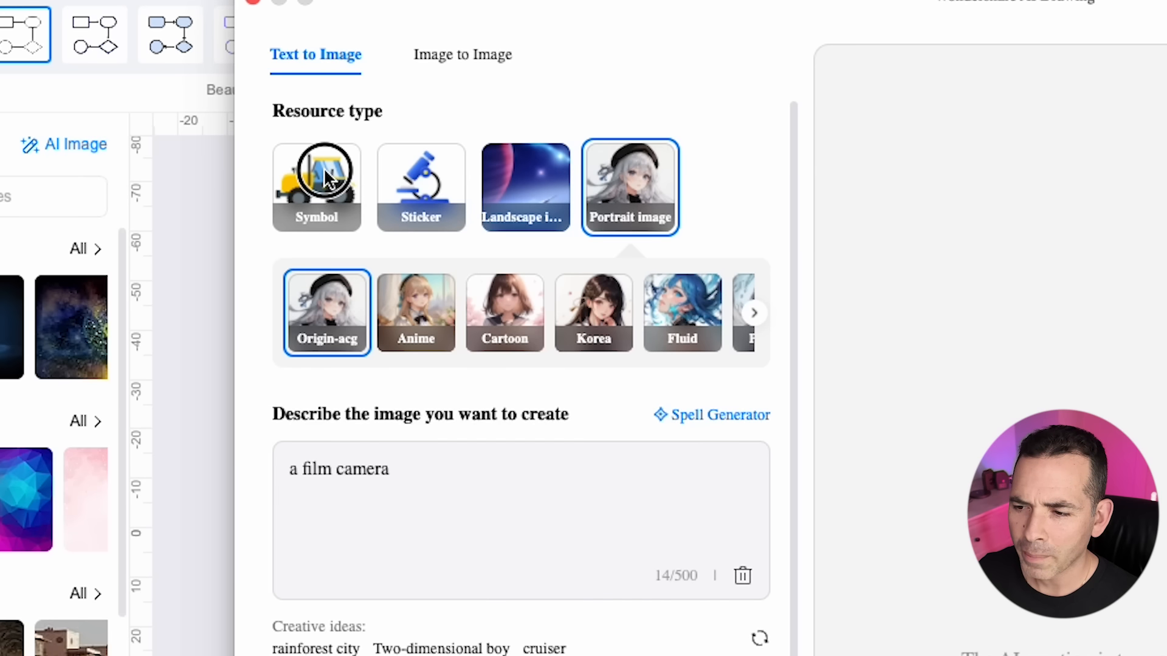
pyautogui.click(421, 322)
pyautogui.click(400, 484)
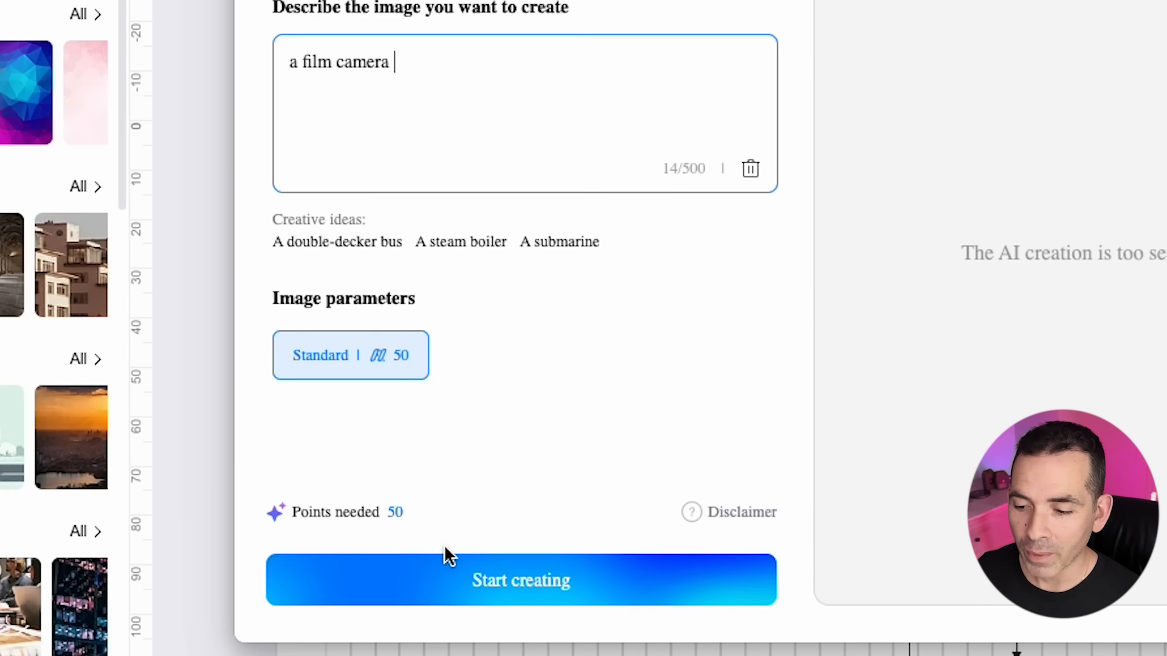
pyautogui.click(446, 572)
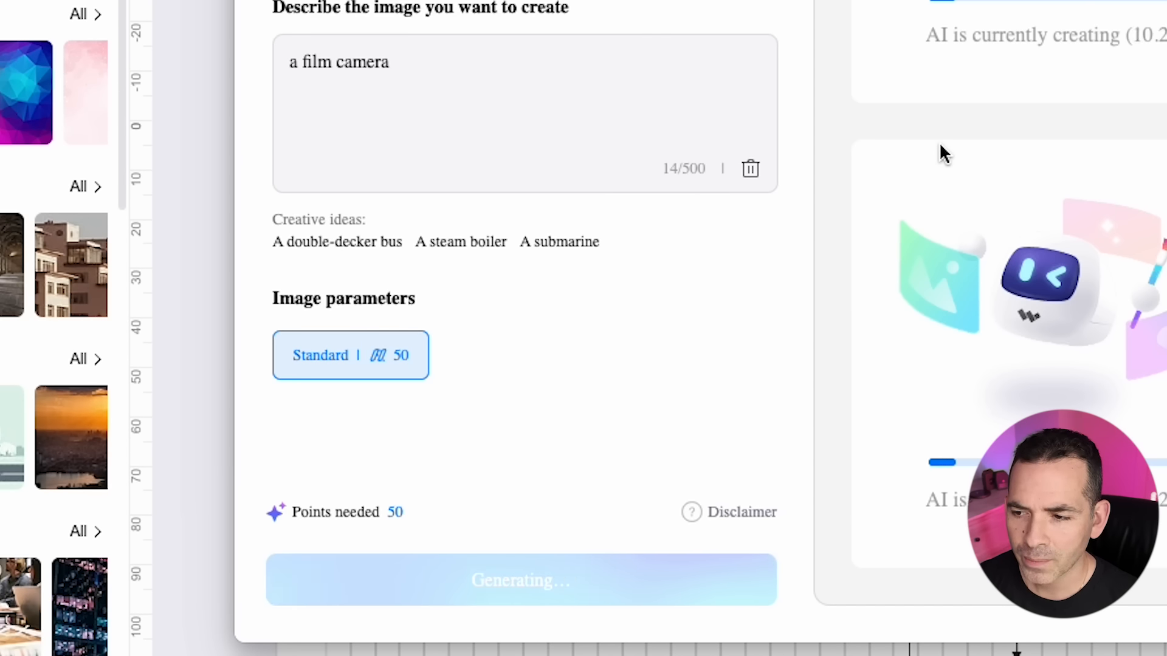
pyautogui.moveTo(486, 162)
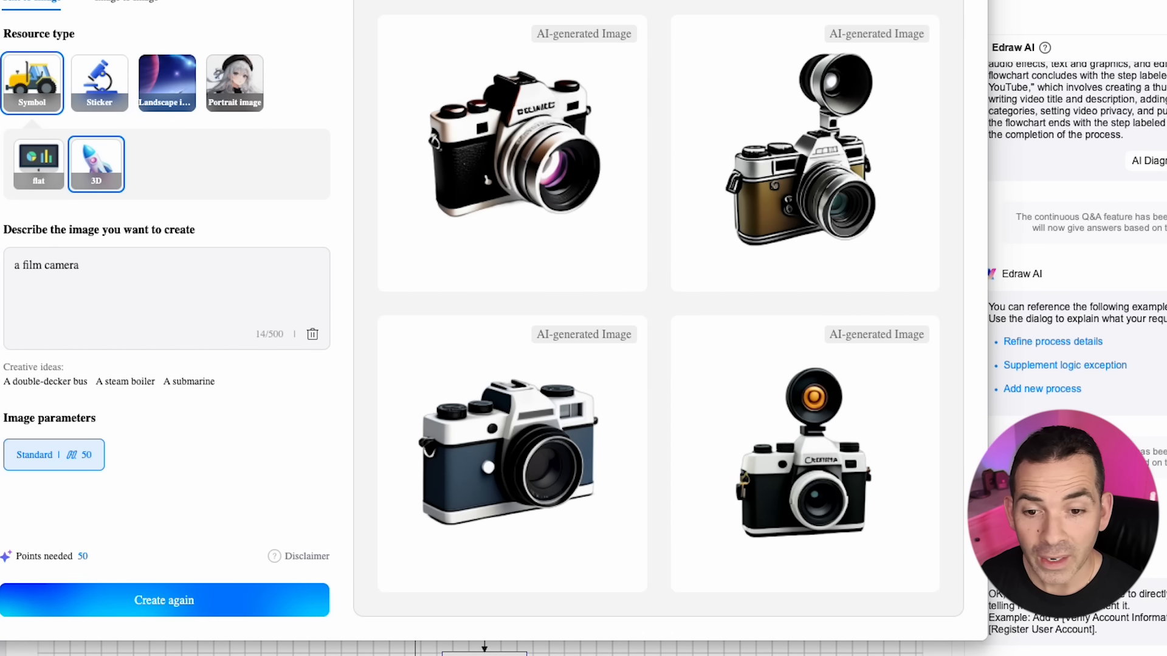
# - Insert the blue-and-silver film camera image as a PNG, enlarge it slightly and place it beside the flowchart's Start shape
pyautogui.moveTo(559, 398)
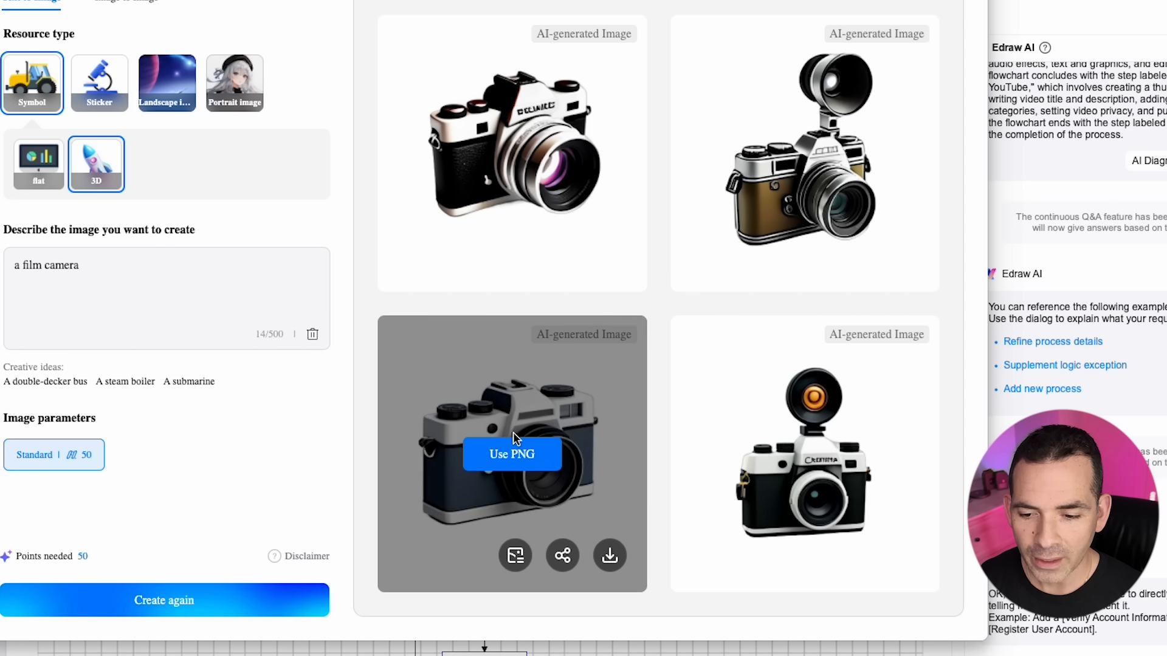
pyautogui.click(524, 456)
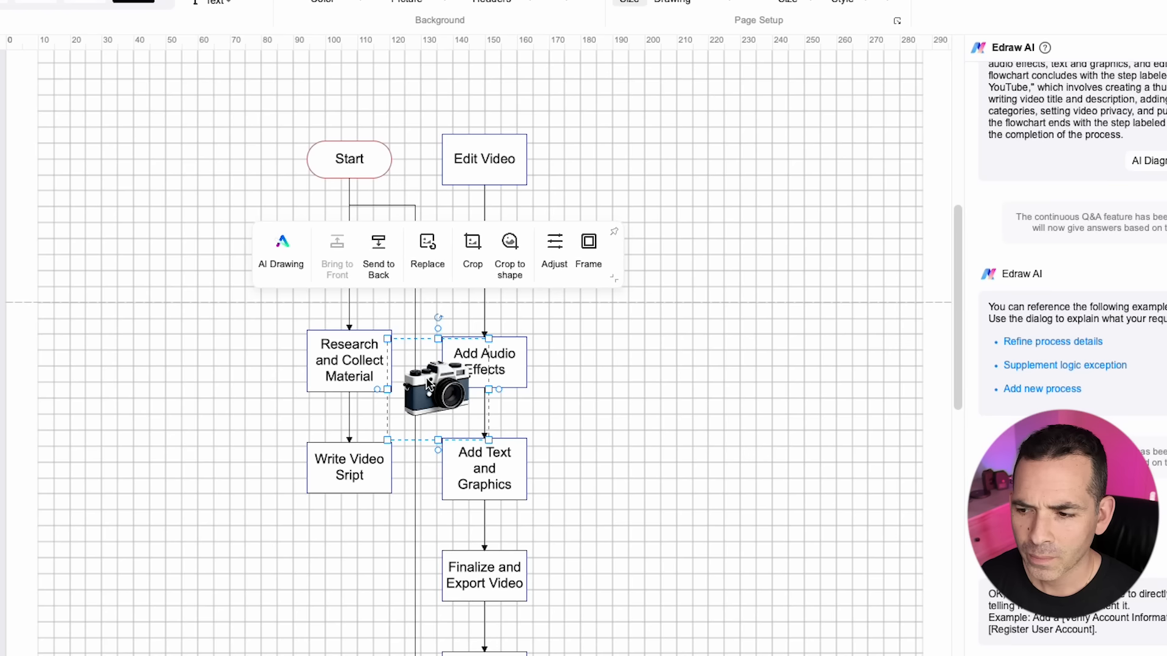
pyautogui.moveTo(435, 385); pyautogui.dragTo(244, 201)
pyautogui.moveTo(277, 236); pyautogui.dragTo(318, 282)
pyautogui.moveTo(252, 200); pyautogui.dragTo(210, 165)
pyautogui.click(201, 285)
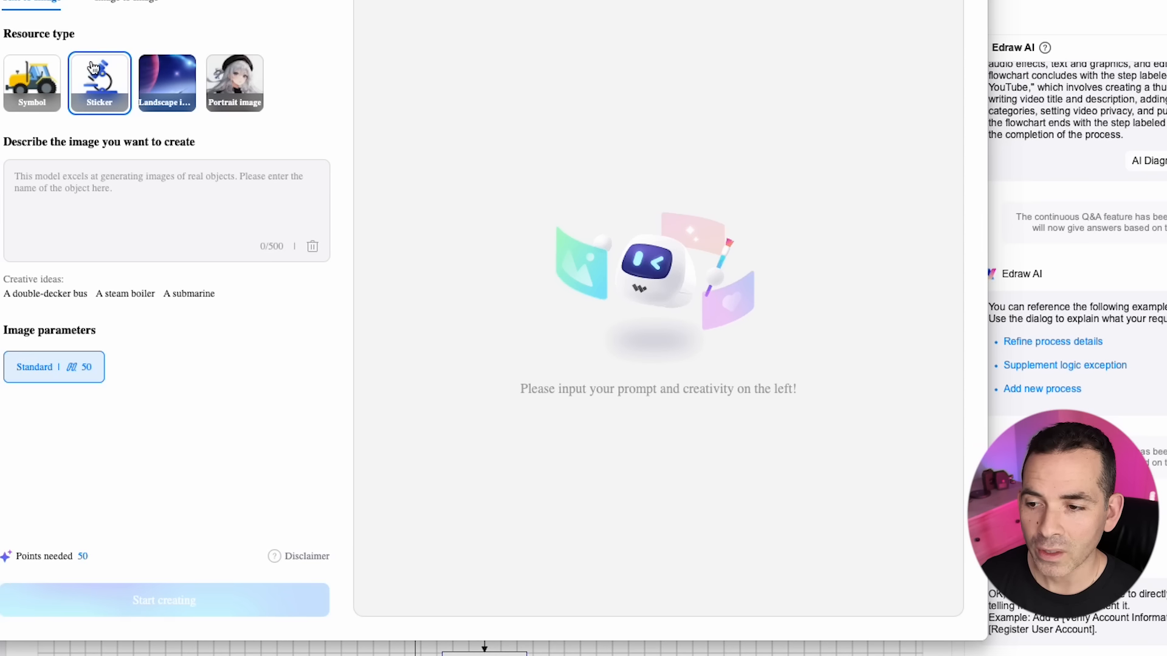
# - Compare the Symbol and Sticker resource types for AI image creation and return to the flowchart without creating an image
pyautogui.click(34, 78)
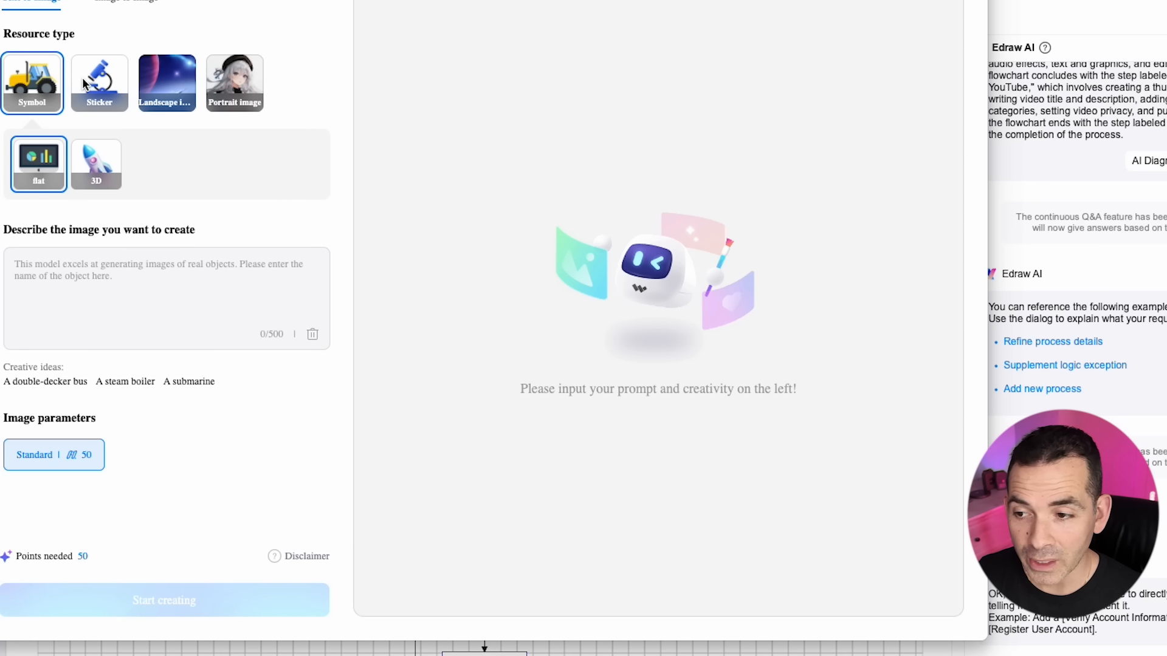
pyautogui.click(82, 78)
pyautogui.click(34, 77)
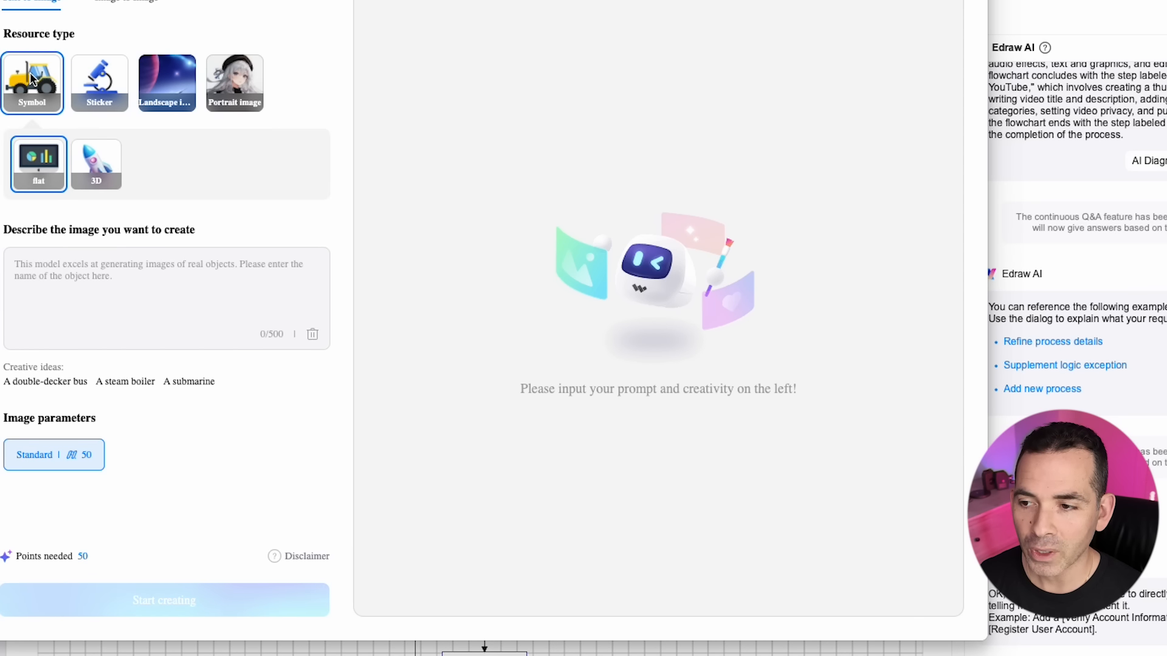
pyautogui.click(972, 1)
pyautogui.click(807, 236)
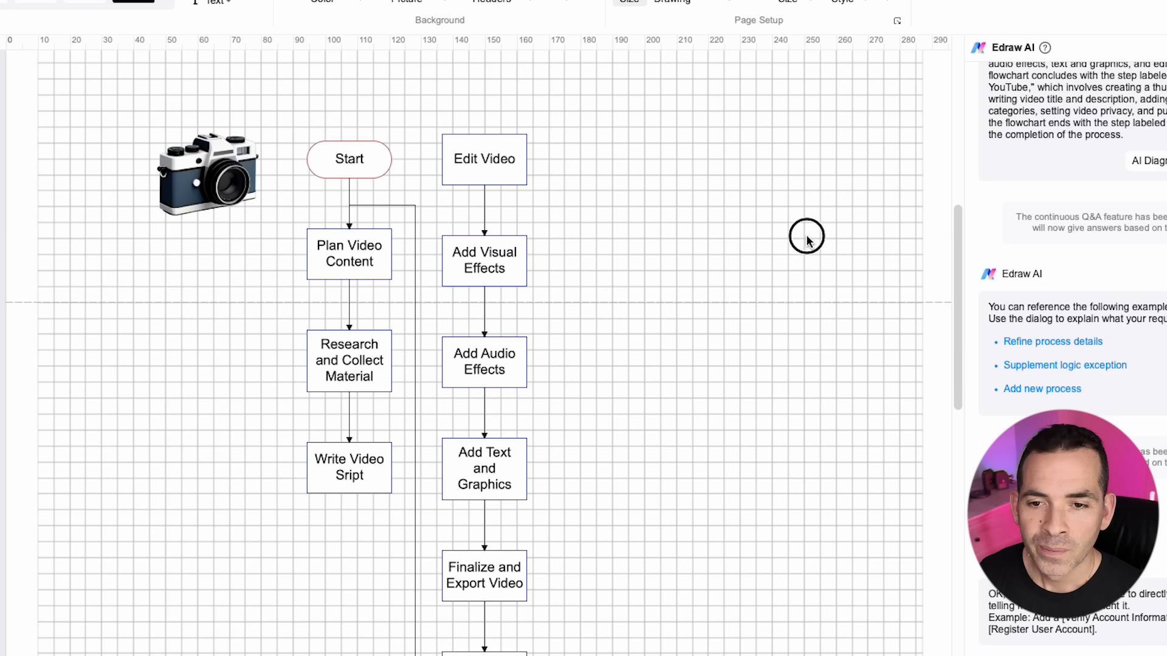
pyautogui.hscroll(3, 596, 105)
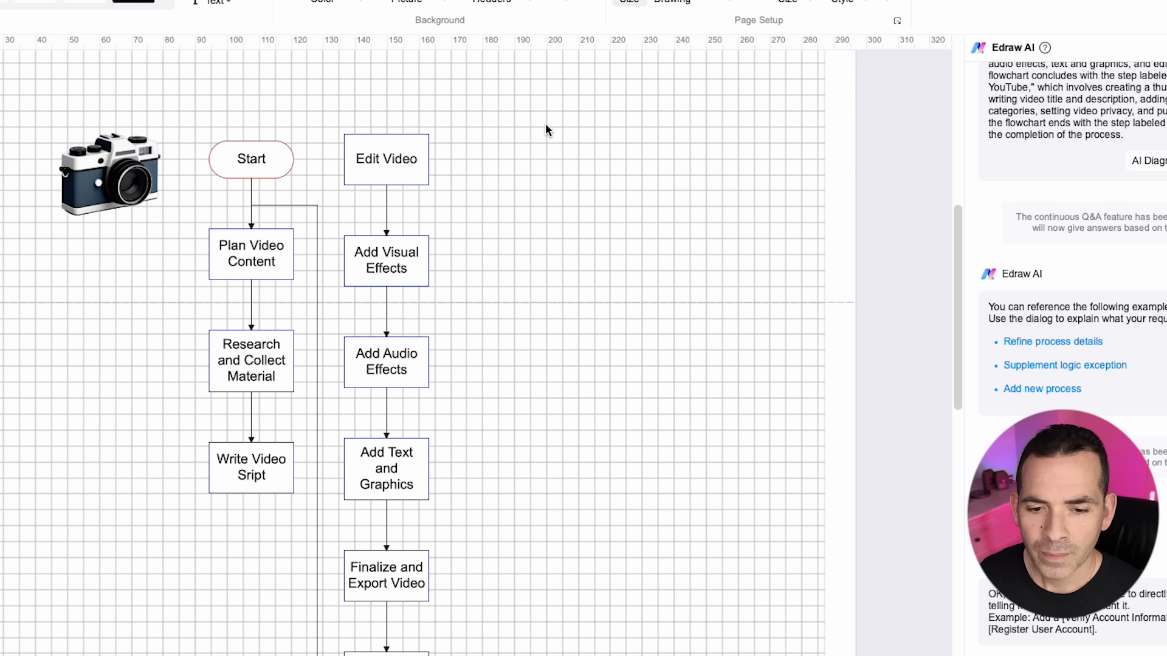